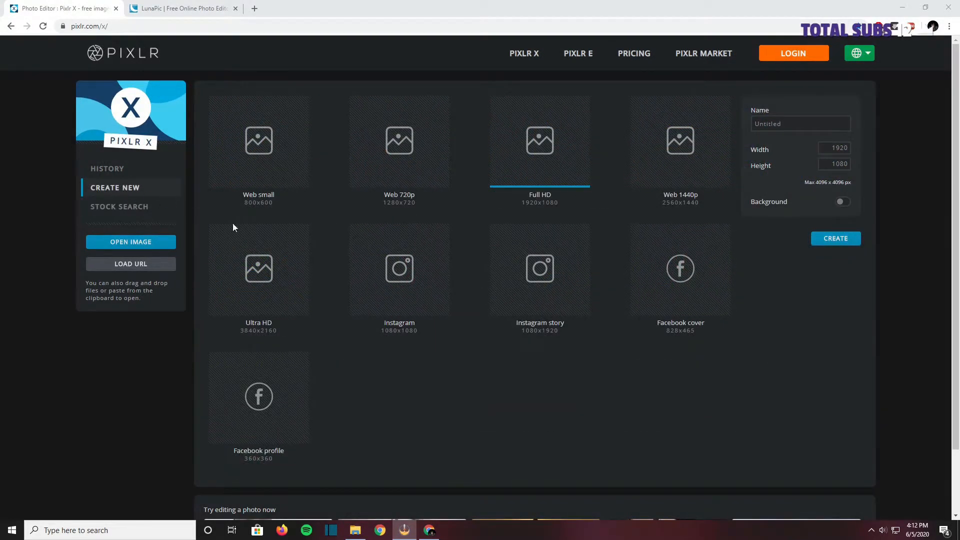
# Create a new Web 720p canvas, 1280 x 720, named 6-5Tutorial
pyautogui.click(408, 163)
pyautogui.click(810, 124)
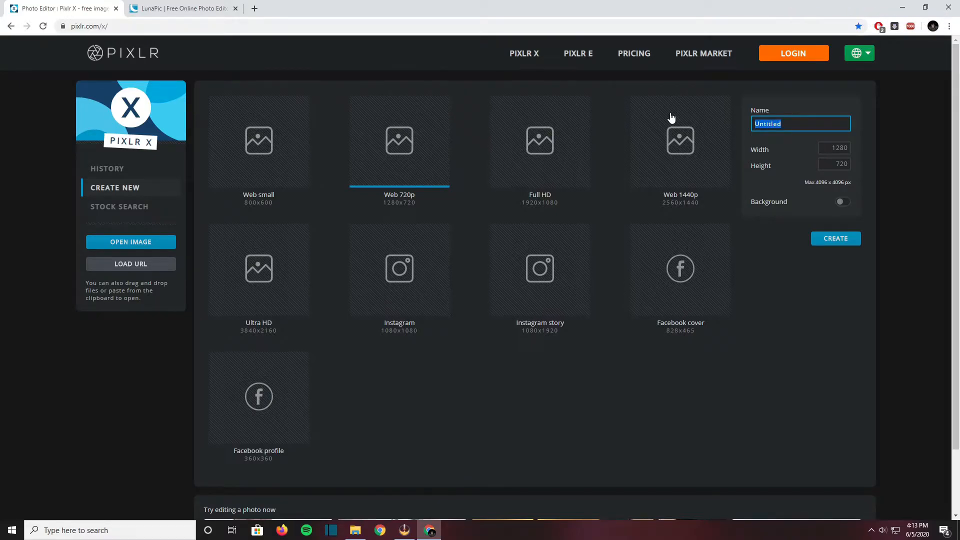
pyautogui.write('6-5Tutorial')
pyautogui.click(842, 242)
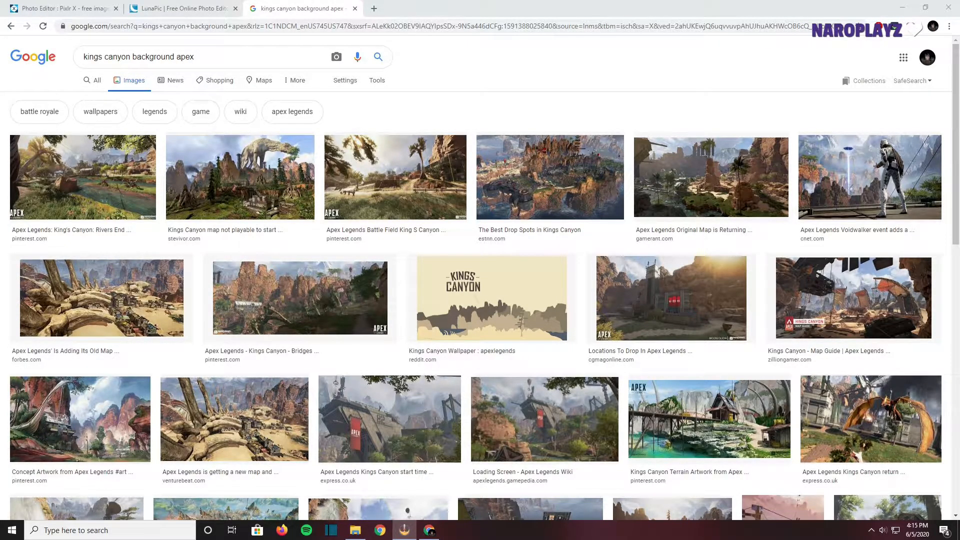
# Open the first Kings Canyon image result and follow it through Pinterest to its ArtStation artwork page
pyautogui.click(82, 177)
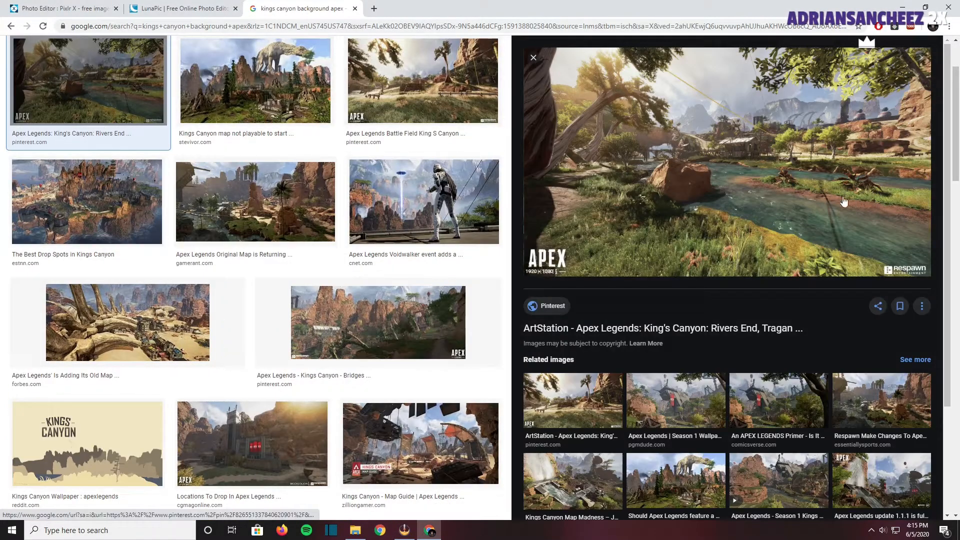
pyautogui.click(741, 177)
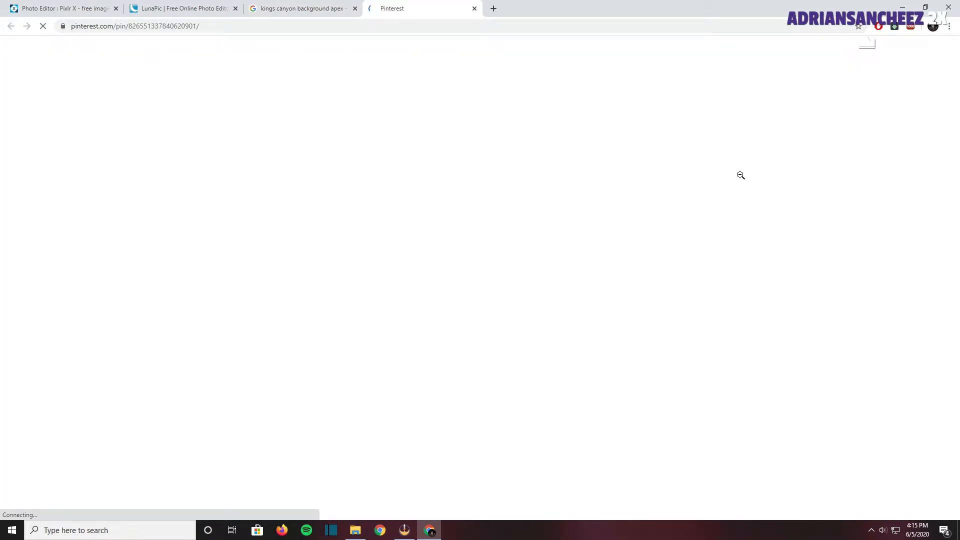
pyautogui.click(359, 165)
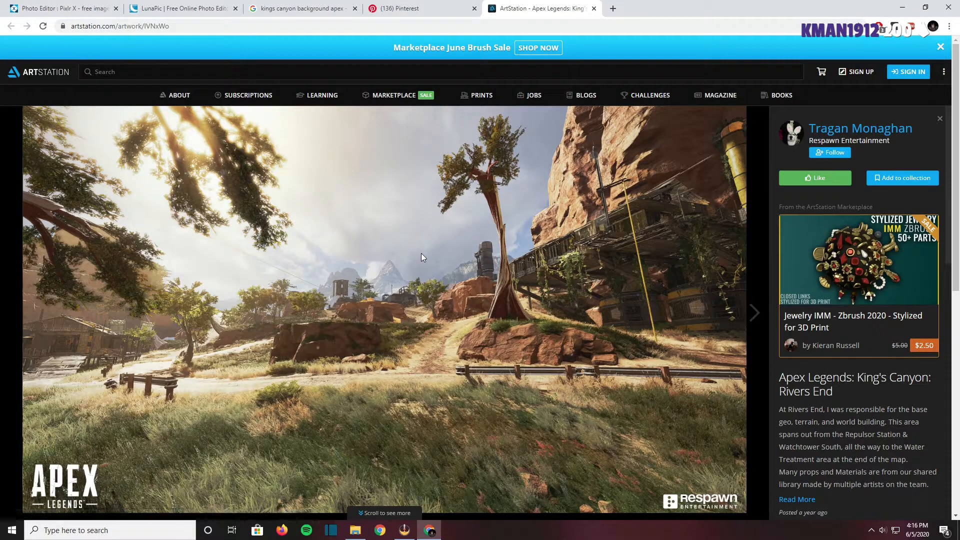
# Save the Rivers End river landscape as a JPEG image in the Tutorial folder
pyautogui.scroll(-8, 358, 271)
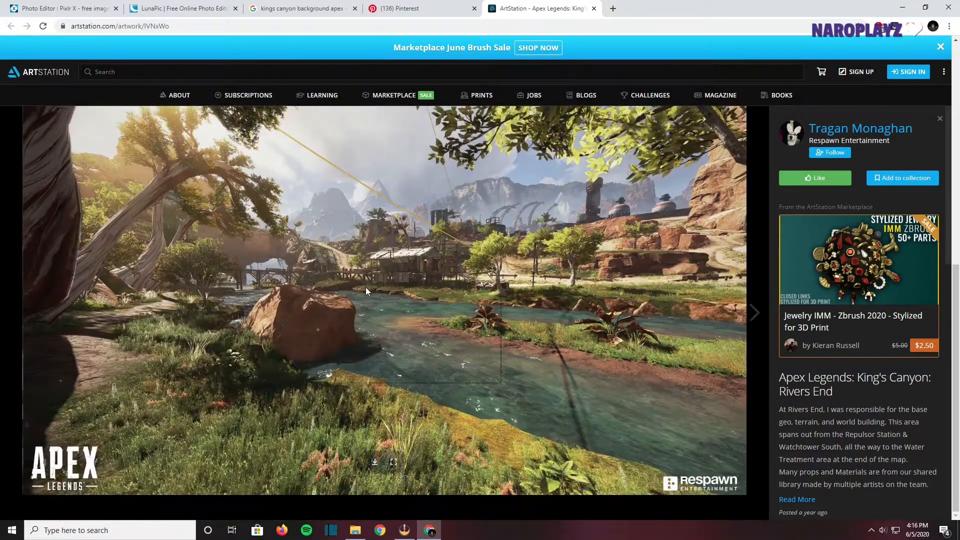
pyautogui.rightClick(364, 287)
pyautogui.click(382, 308)
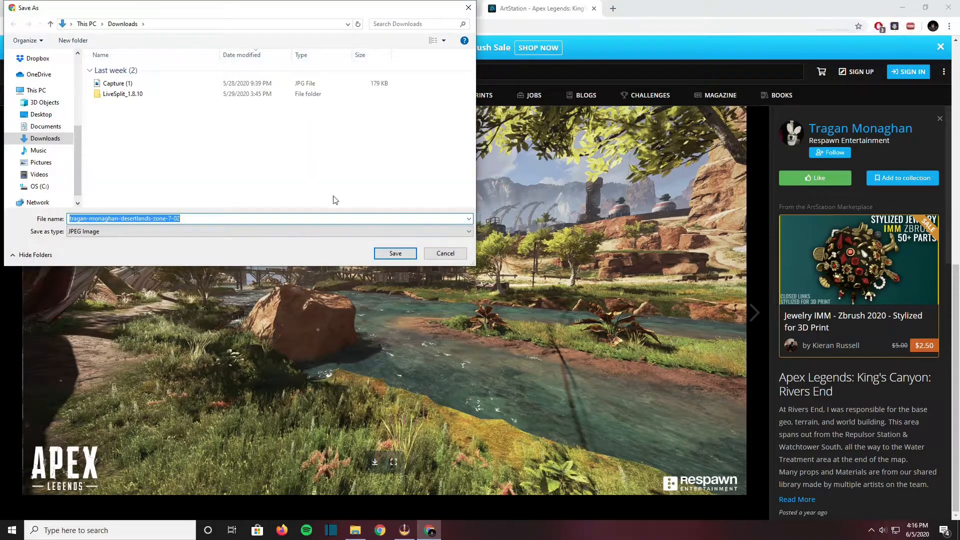
pyautogui.click(412, 255)
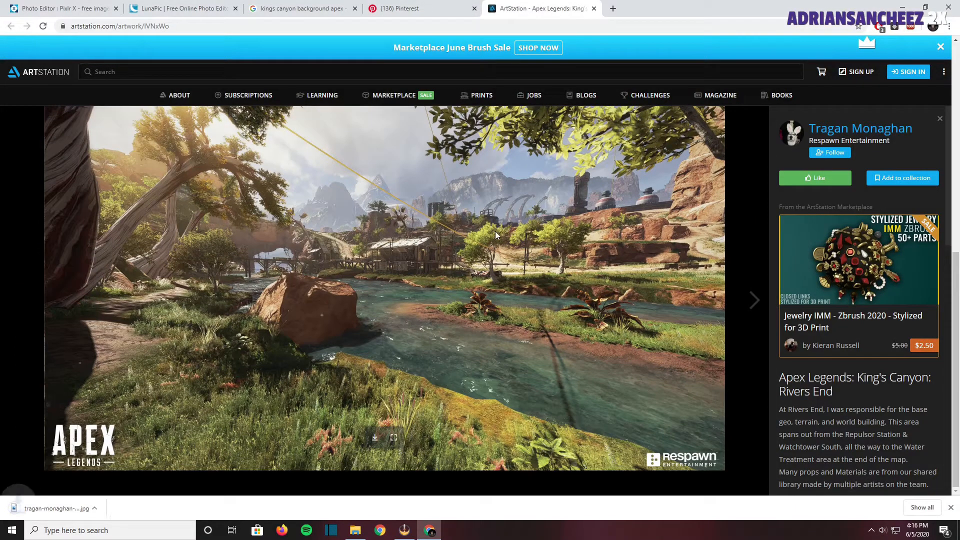
# Switch to Pixlr X, add the downloaded Rivers End image from the Tutorial folder as a layer, and lock that layer
pyautogui.hotkey('ctrl', '1')
pyautogui.click(13, 375)
pyautogui.click(88, 115)
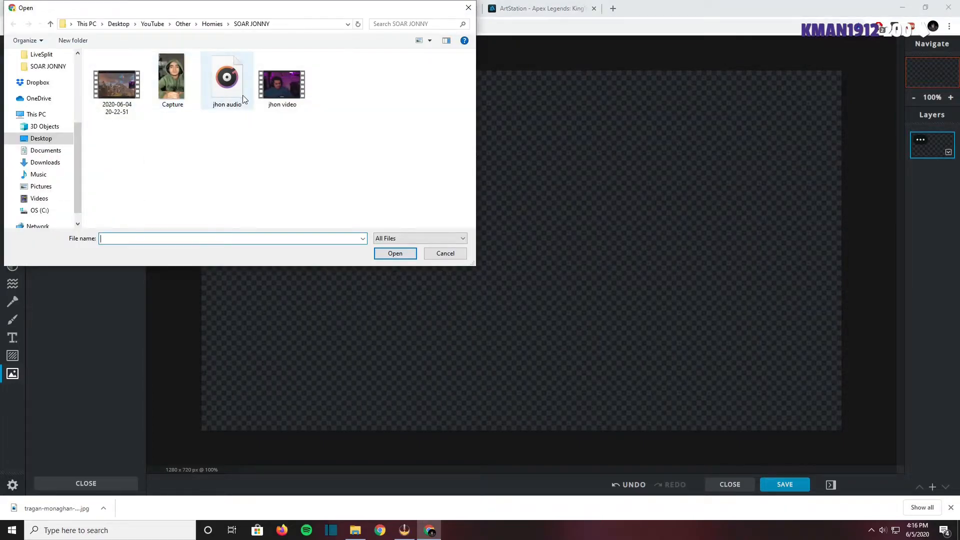
pyautogui.scroll(4, 69, 122)
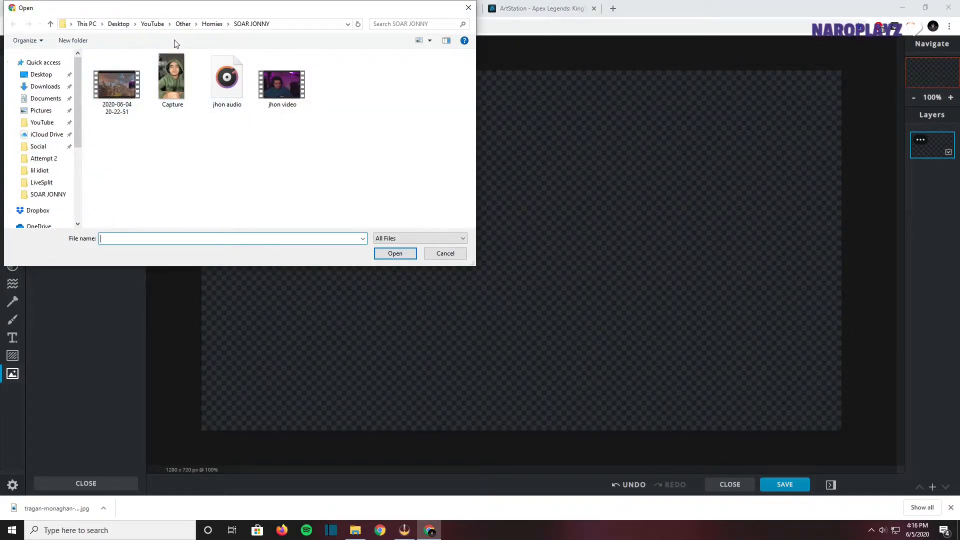
pyautogui.click(152, 24)
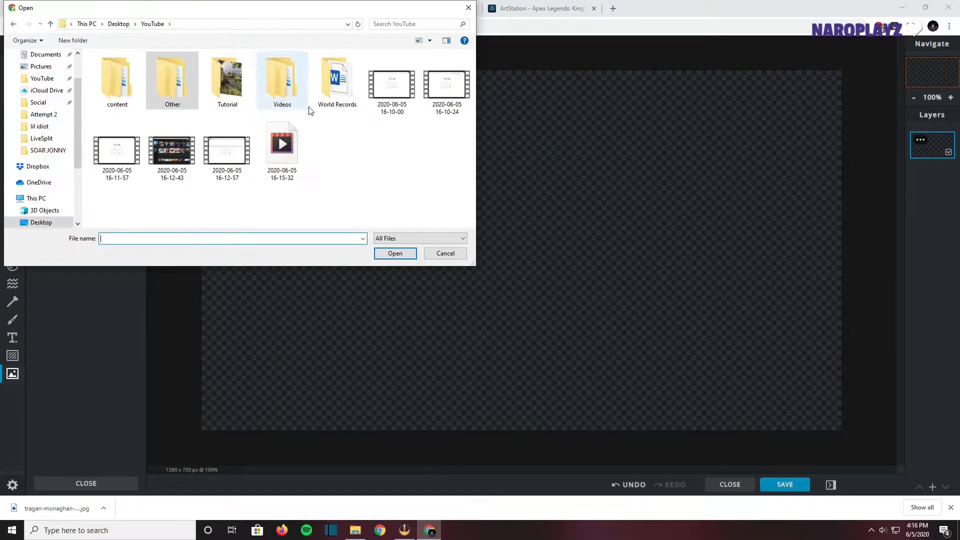
pyautogui.doubleClick(216, 86)
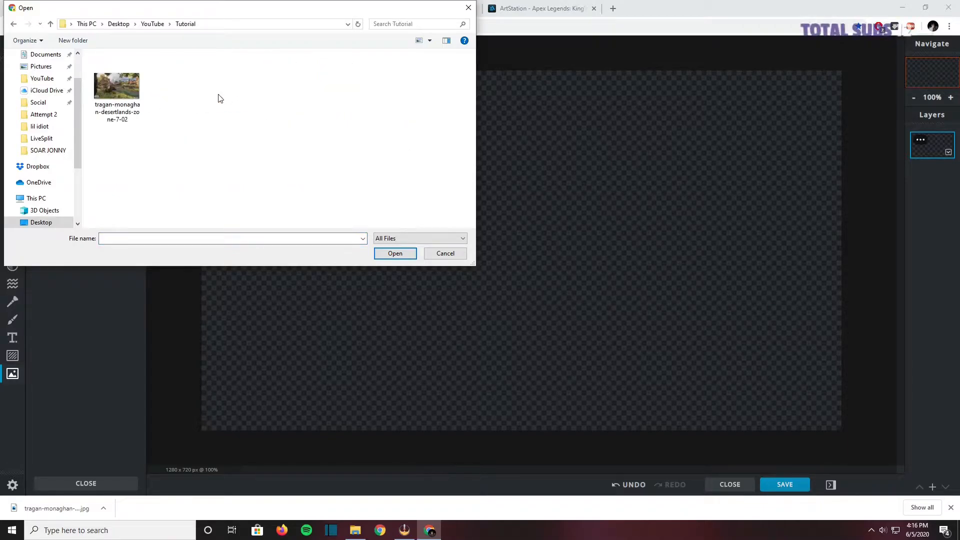
pyautogui.doubleClick(127, 99)
pyautogui.click(526, 297)
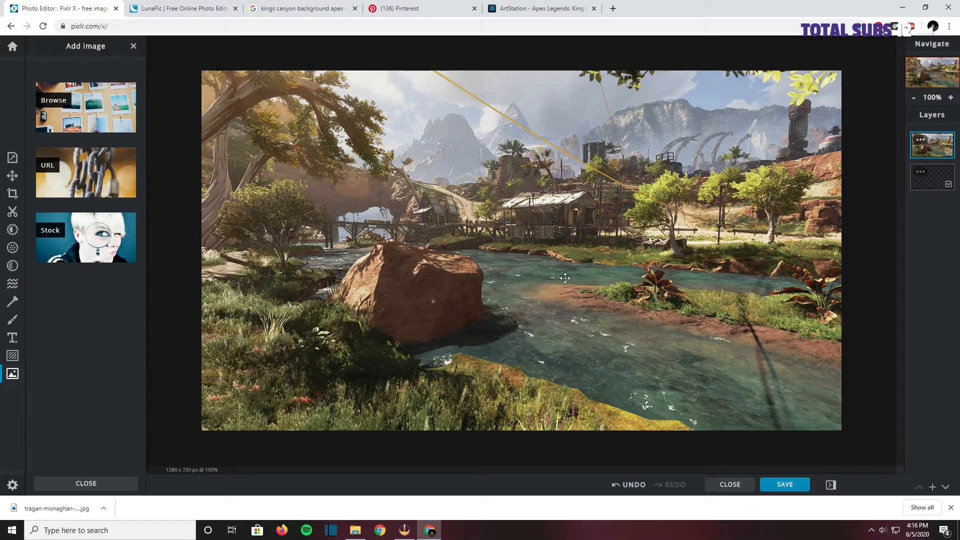
pyautogui.click(923, 145)
pyautogui.click(881, 238)
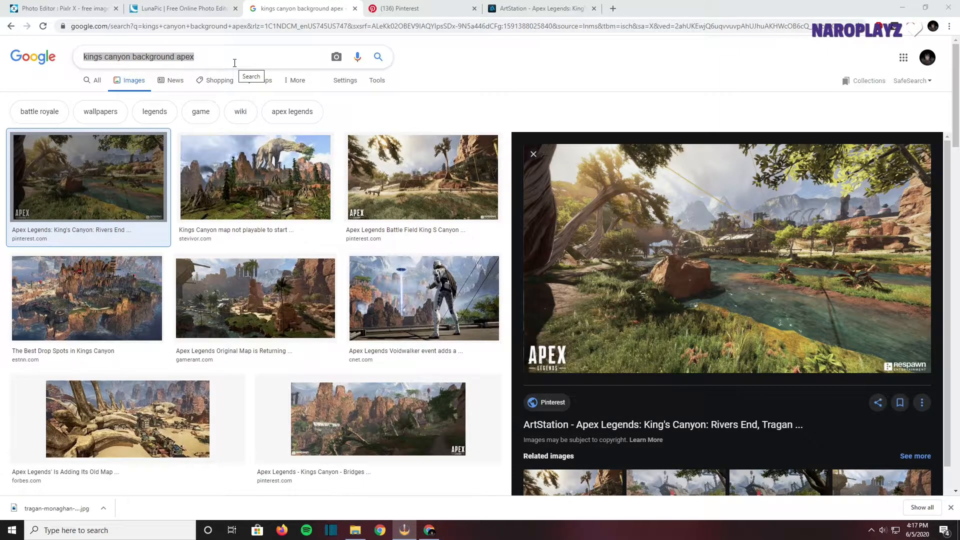
# Search Google Images for "wraith transparent png"
pyautogui.write('wrait')
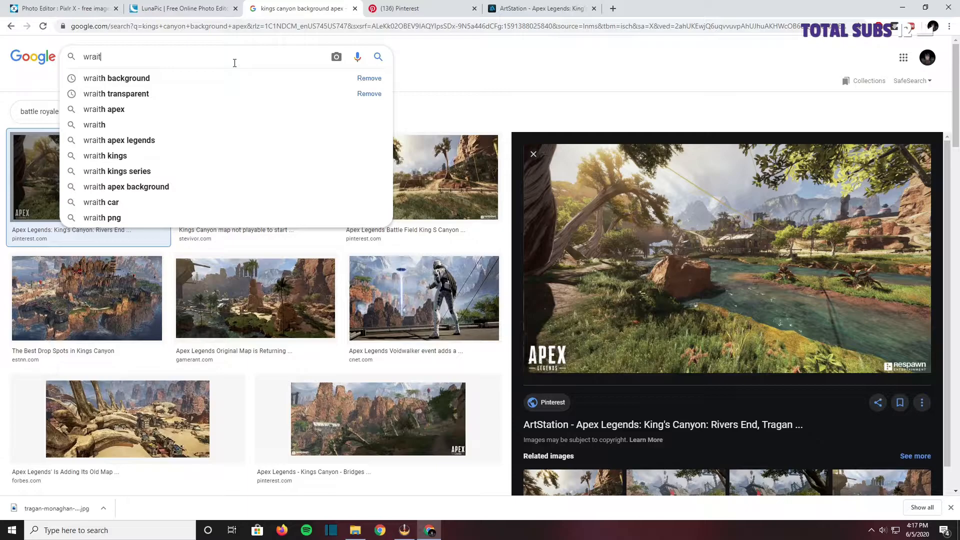
pyautogui.write('h')
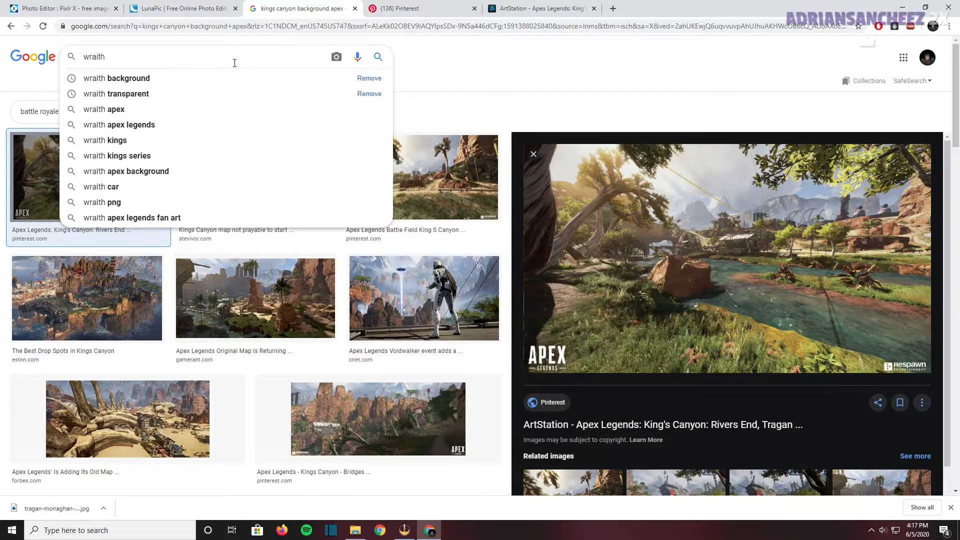
pyautogui.press('Down')
pyautogui.press('Down')
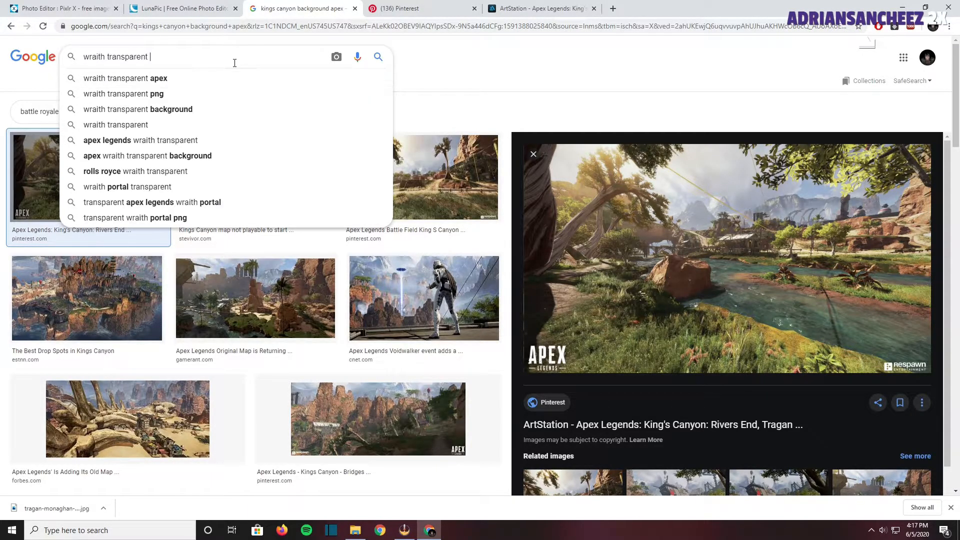
pyautogui.write('png')
pyautogui.press('Return')
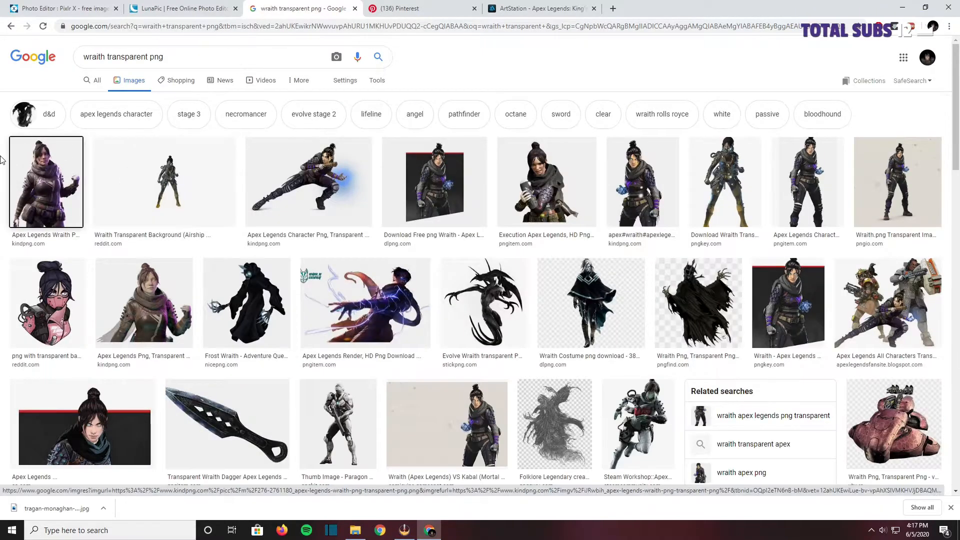
# Save the first Wraith result as a PNG image in the Tutorial folder
pyautogui.click(34, 183)
pyautogui.rightClick(808, 209)
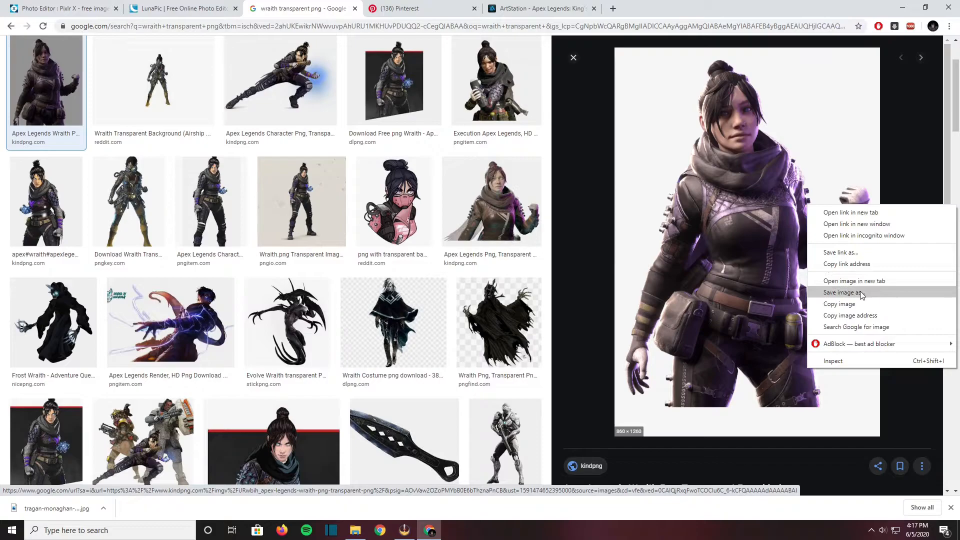
pyautogui.click(843, 293)
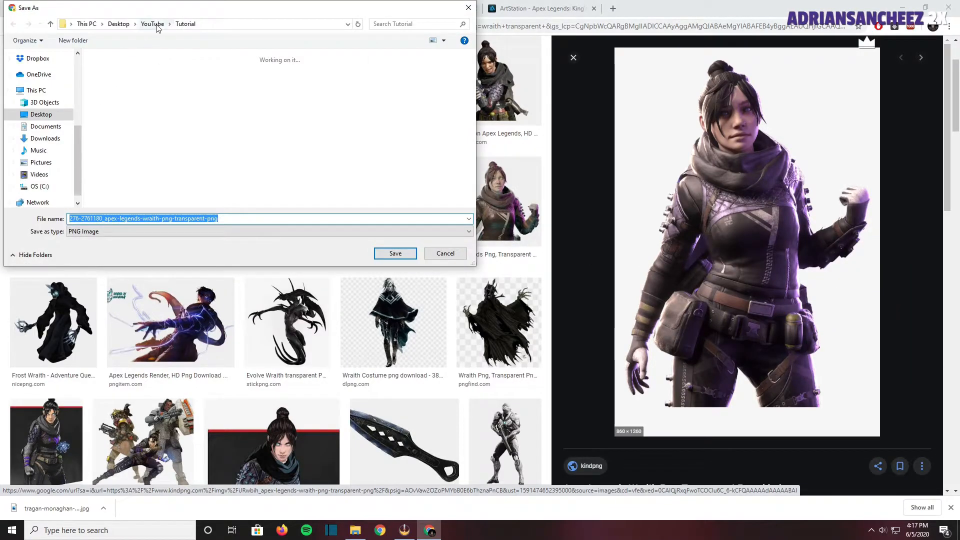
pyautogui.click(395, 254)
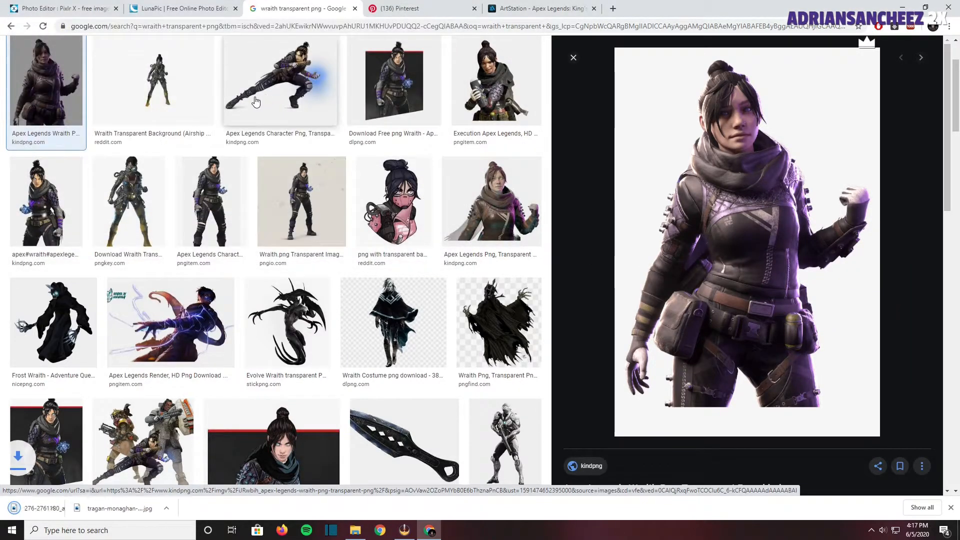
pyautogui.click(188, 6)
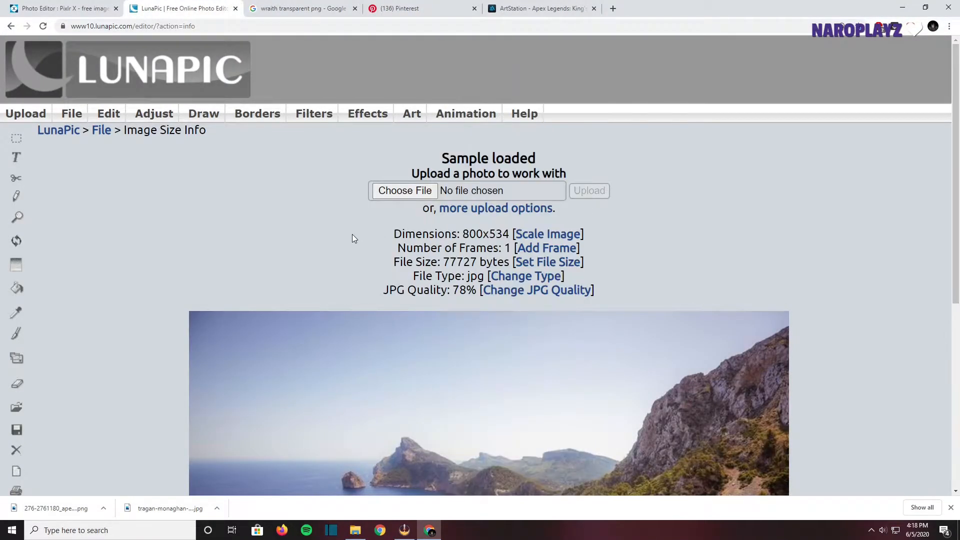
pyautogui.hotkey('ctrl', '-')
pyautogui.click(434, 167)
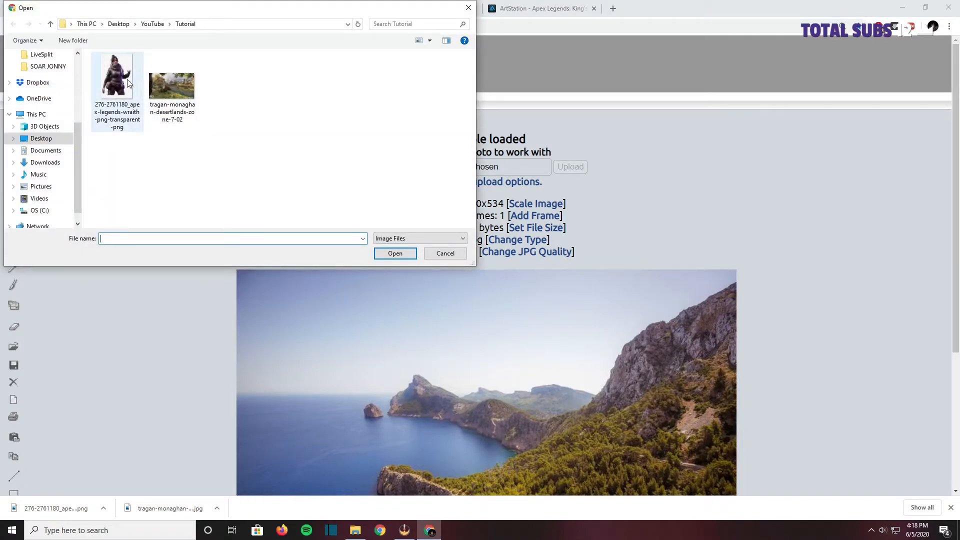
pyautogui.doubleClick(129, 84)
pyautogui.scroll(-2, 349, 200)
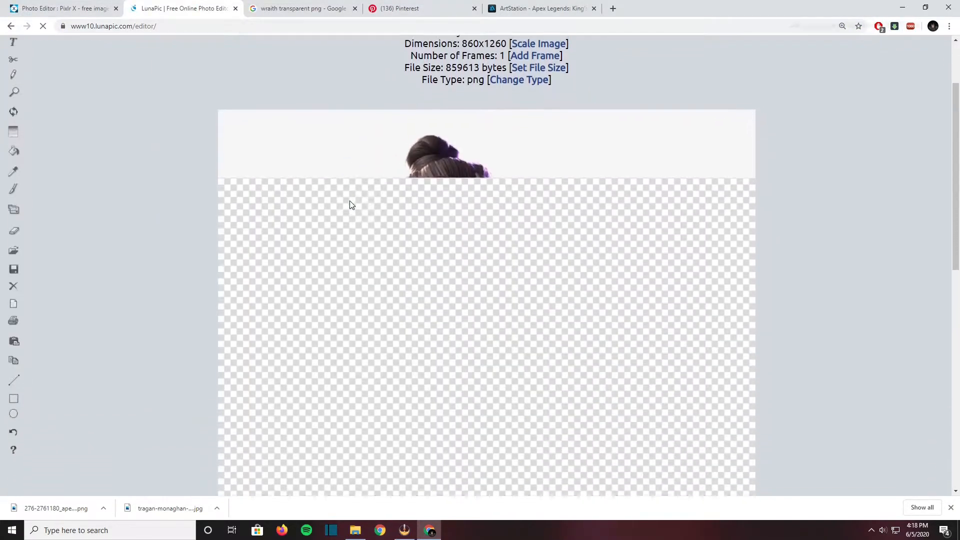
# Switch to Pixlr X, add the Wraith PNG as a layer, shrink it to fit the canvas height and place it left of centre
pyautogui.click(22, 7)
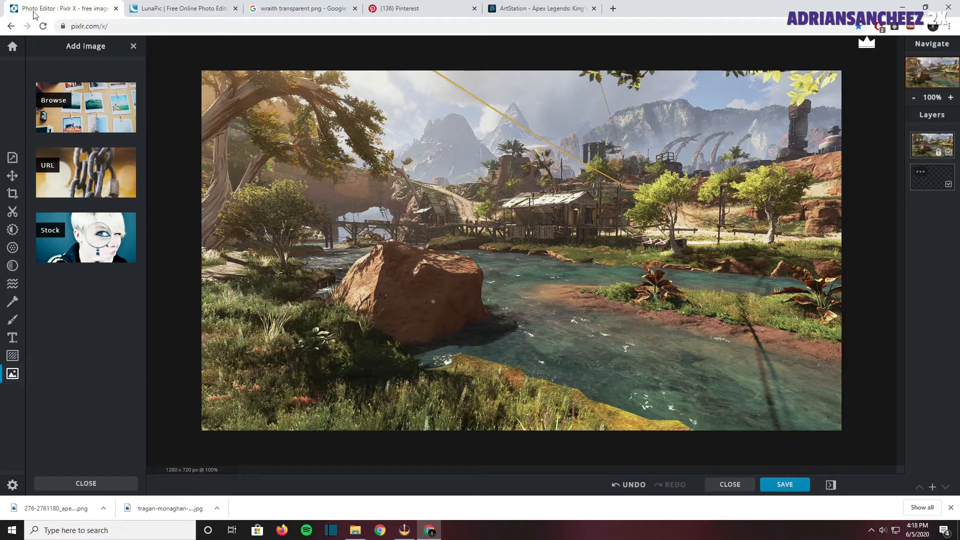
pyautogui.click(96, 112)
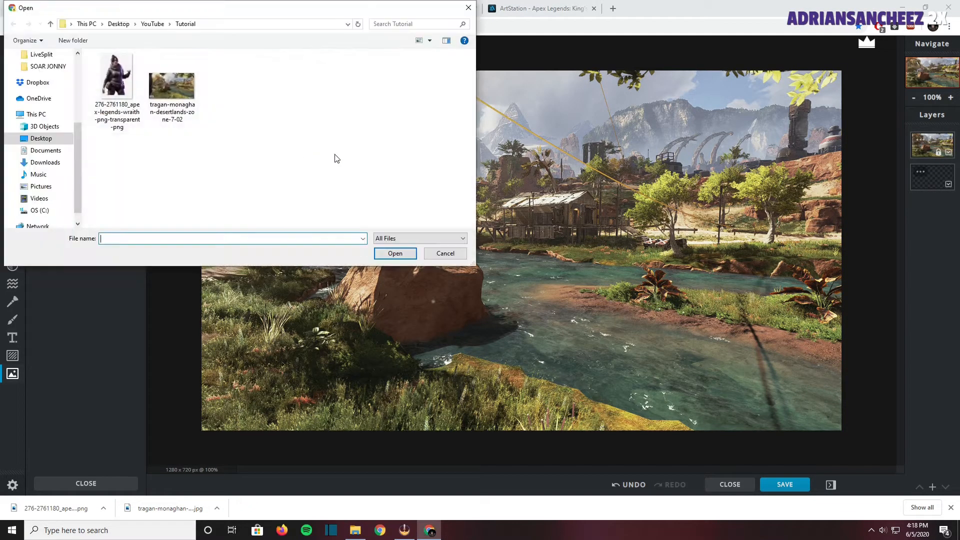
pyautogui.doubleClick(98, 85)
pyautogui.click(529, 285)
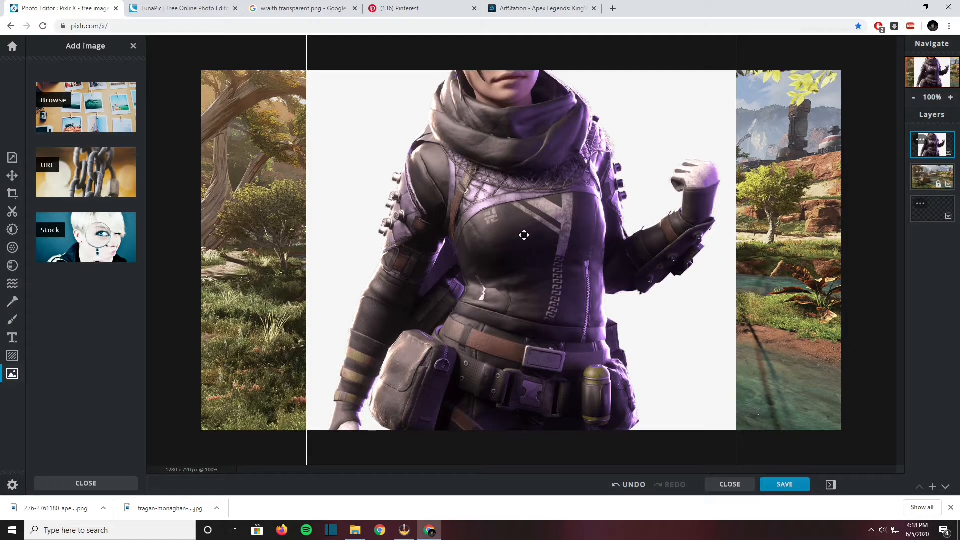
pyautogui.moveTo(288, 128); pyautogui.dragTo(536, 402)
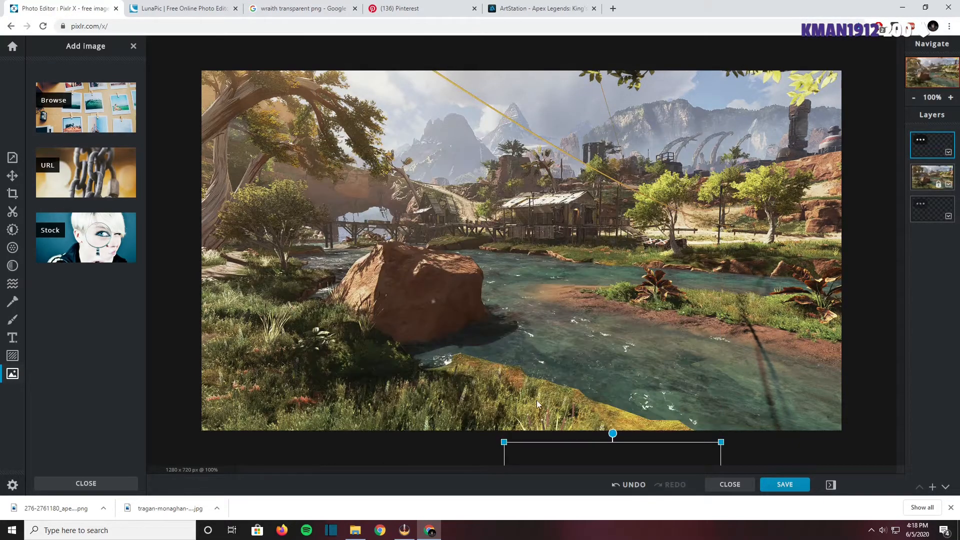
pyautogui.moveTo(572, 452); pyautogui.dragTo(389, 111)
pyautogui.moveTo(321, 102); pyautogui.dragTo(346, 140)
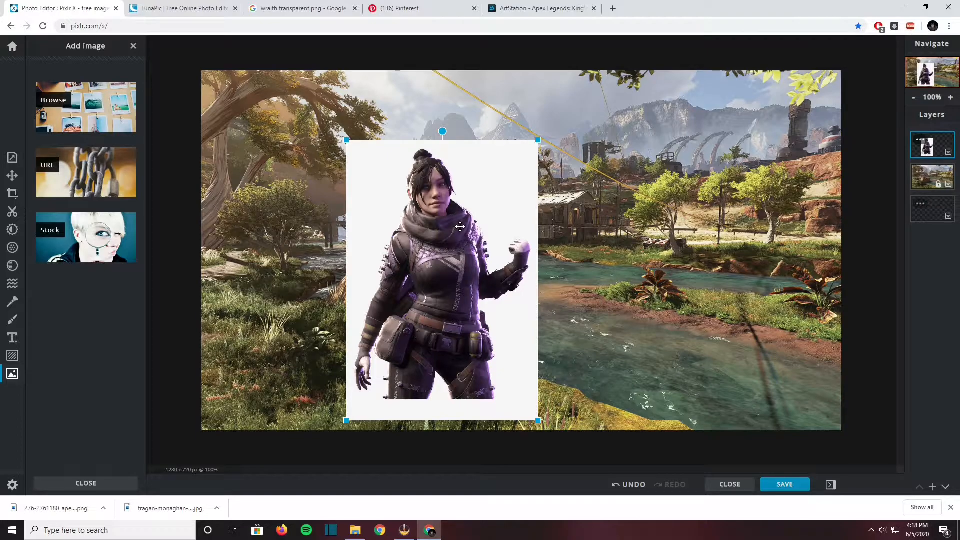
# Switch to LunaPic, make the white background around Wraith transparent and apply the change
pyautogui.click(191, 15)
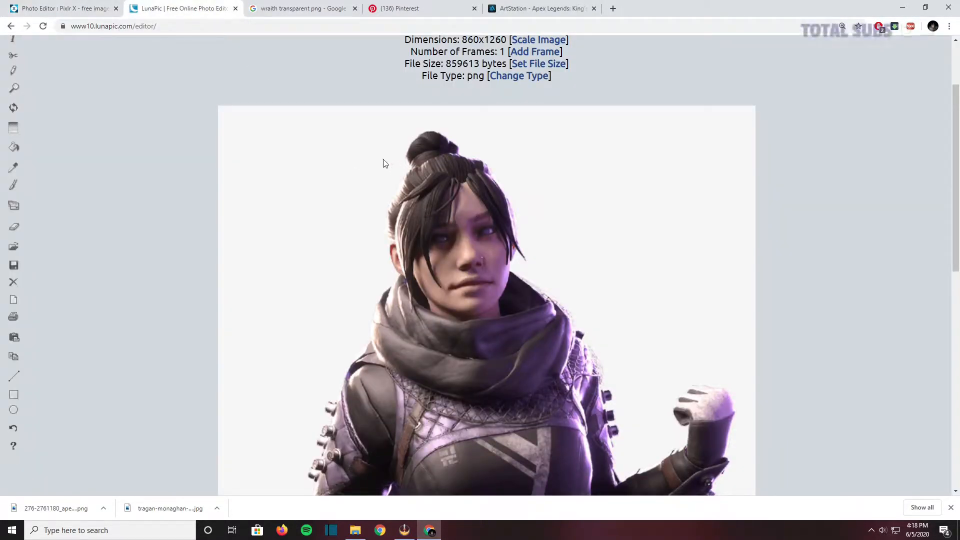
pyautogui.hotkey('ctrl', '-')
pyautogui.hotkey('ctrl', '-')
pyautogui.hotkey('ctrl', '-')
pyautogui.hotkey('ctrl', '-')
pyautogui.hotkey('ctrl', '-')
pyautogui.scroll(2, 138, 134)
pyautogui.moveTo(54, 75)
pyautogui.click(93, 230)
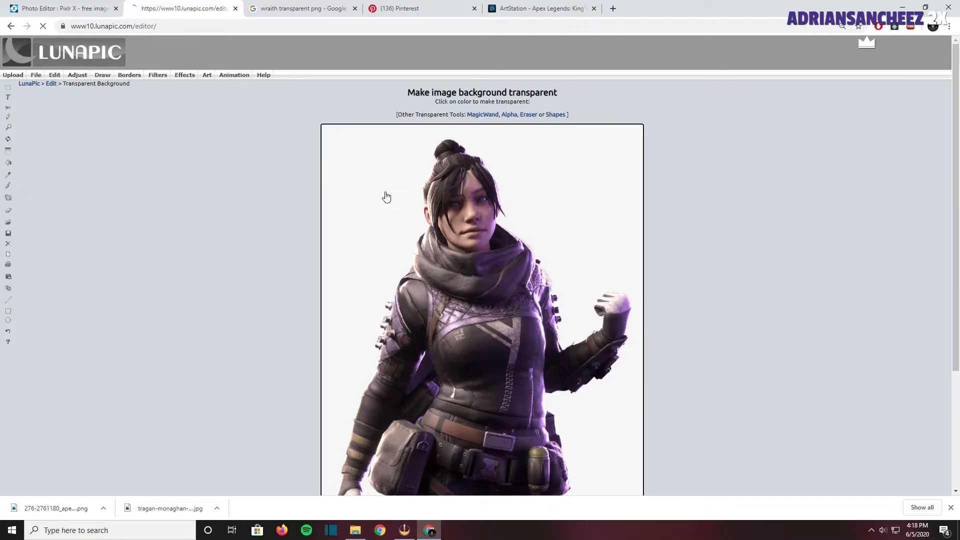
pyautogui.click(386, 197)
pyautogui.scroll(-4, 553, 242)
pyautogui.scroll(3, 553, 242)
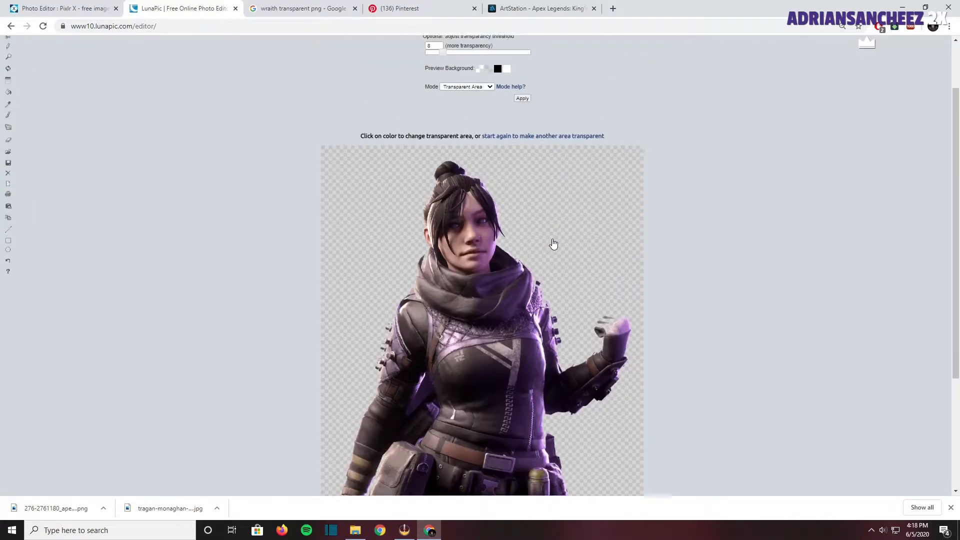
pyautogui.click(522, 119)
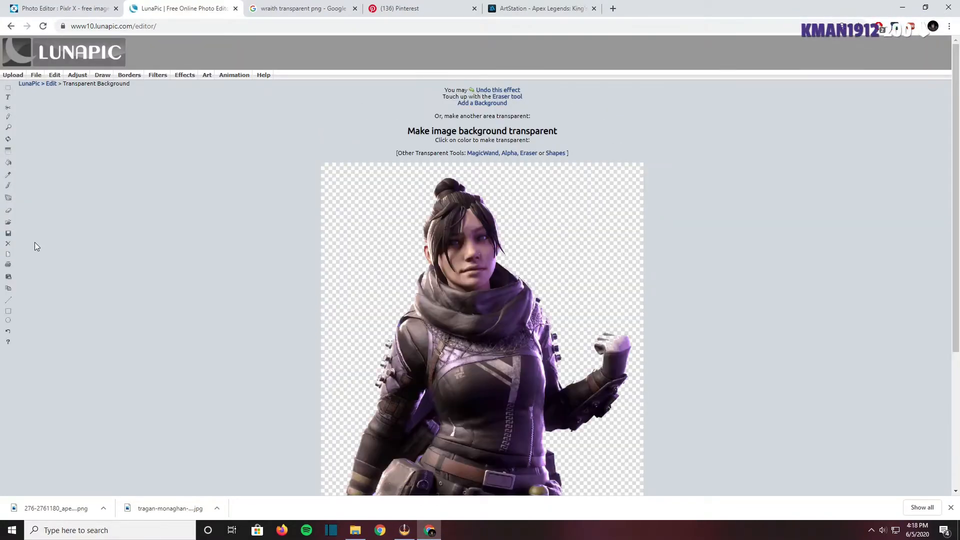
# Open LunaPic's Eraser tool and preview the Wraith cutout on a black background to check its edges
pyautogui.scroll(-1, 587, 340)
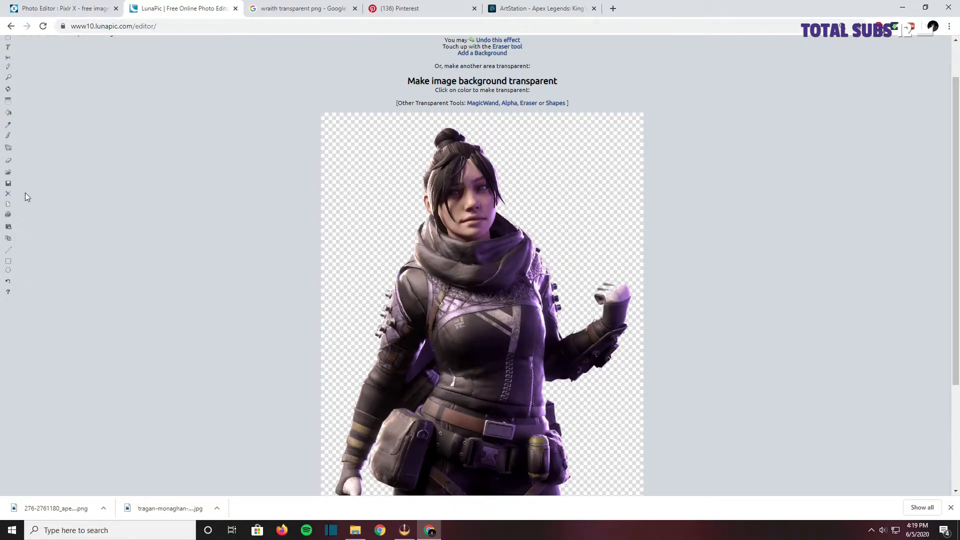
pyautogui.click(9, 163)
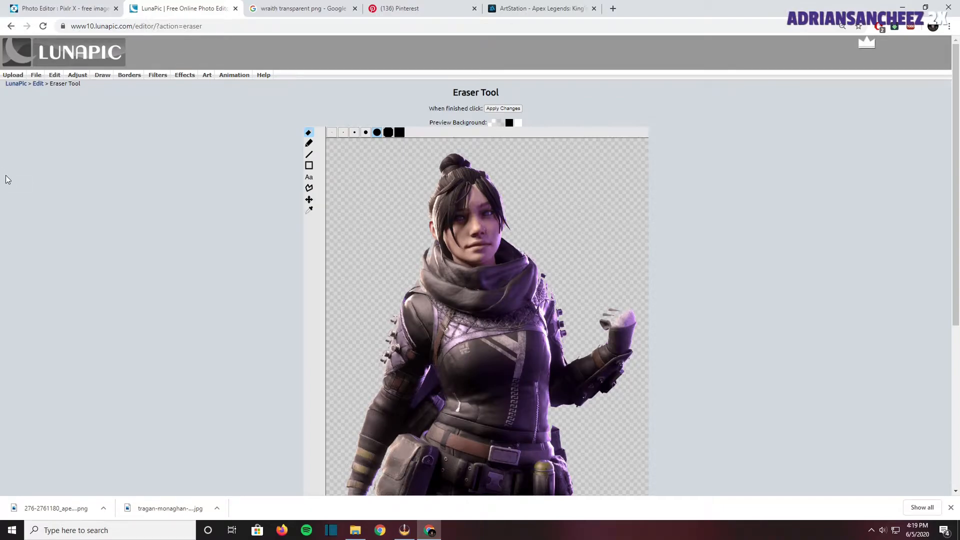
pyautogui.scroll(-1, 6, 176)
pyautogui.scroll(1, 6, 176)
pyautogui.scroll(-1, 36, 175)
pyautogui.scroll(1, 38, 174)
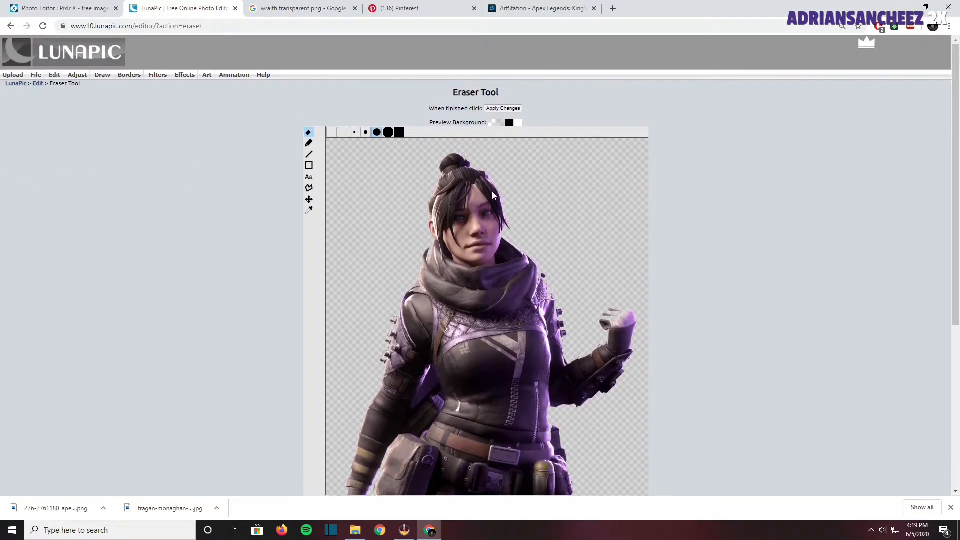
pyautogui.click(509, 124)
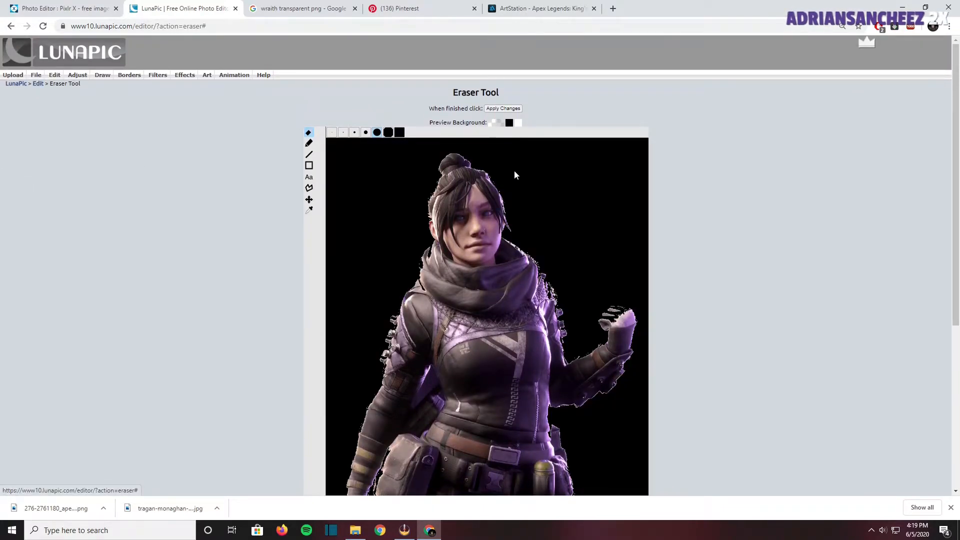
pyautogui.scroll(-2, 515, 150)
pyautogui.scroll(-3, 574, 240)
pyautogui.scroll(5, 583, 251)
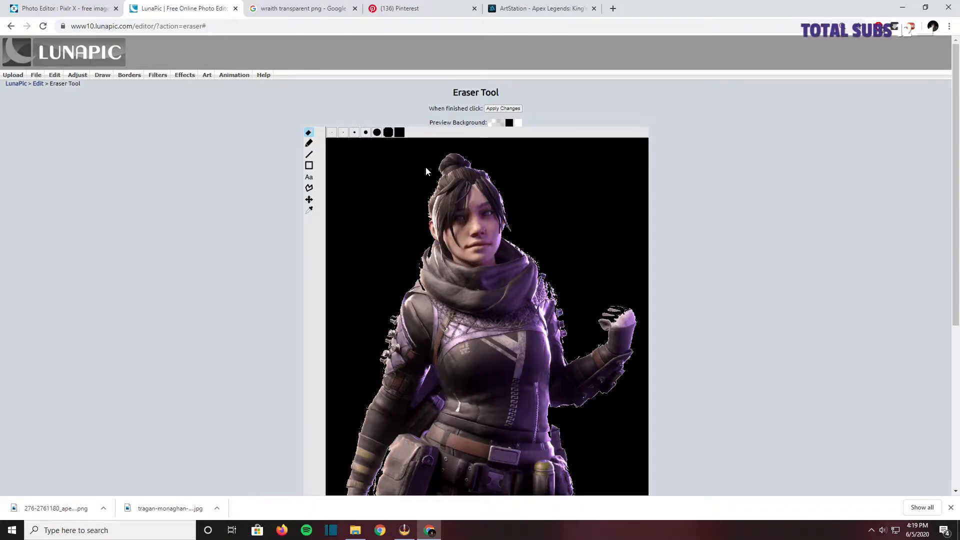
# Try erasing Wraith's hair bun and both hands with the eraser, and discard the strokes by reloading the page
pyautogui.moveTo(438, 161); pyautogui.dragTo(472, 163)
pyautogui.moveTo(408, 178)
pyautogui.mouseDown()
pyautogui.moveTo(544, 173)
pyautogui.moveTo(358, 186)
pyautogui.mouseUp()
pyautogui.scroll(-5, 368, 198)
pyautogui.moveTo(356, 298)
pyautogui.mouseDown()
pyautogui.moveTo(367, 286)
pyautogui.moveTo(348, 302)
pyautogui.mouseUp()
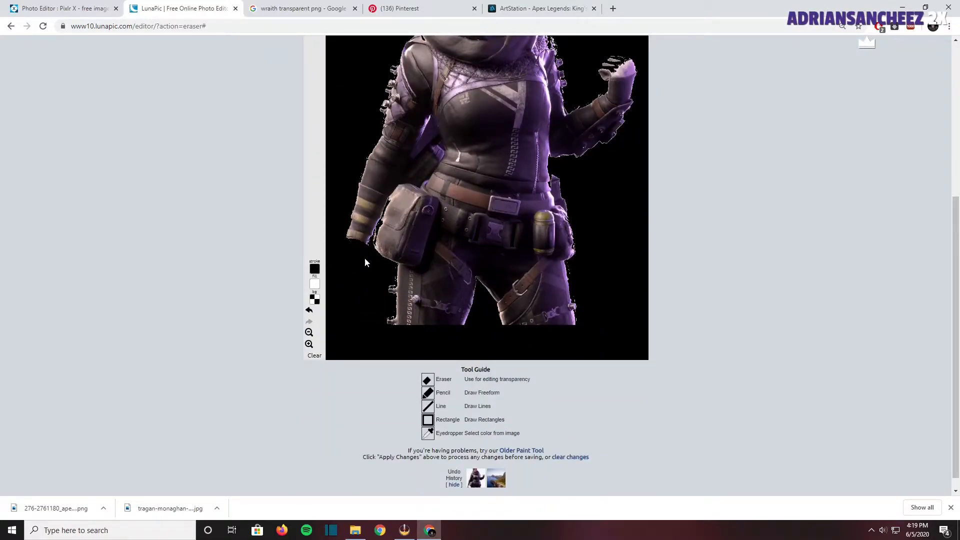
pyautogui.scroll(4, 600, 165)
pyautogui.moveTo(619, 261)
pyautogui.mouseDown()
pyautogui.moveTo(647, 292)
pyautogui.moveTo(628, 290)
pyautogui.mouseUp()
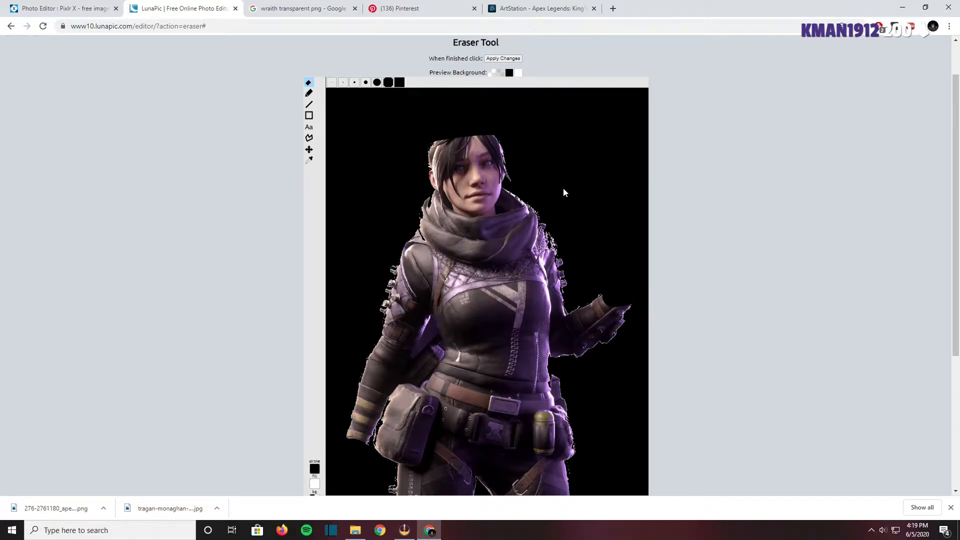
pyautogui.scroll(1, 576, 203)
pyautogui.click(46, 28)
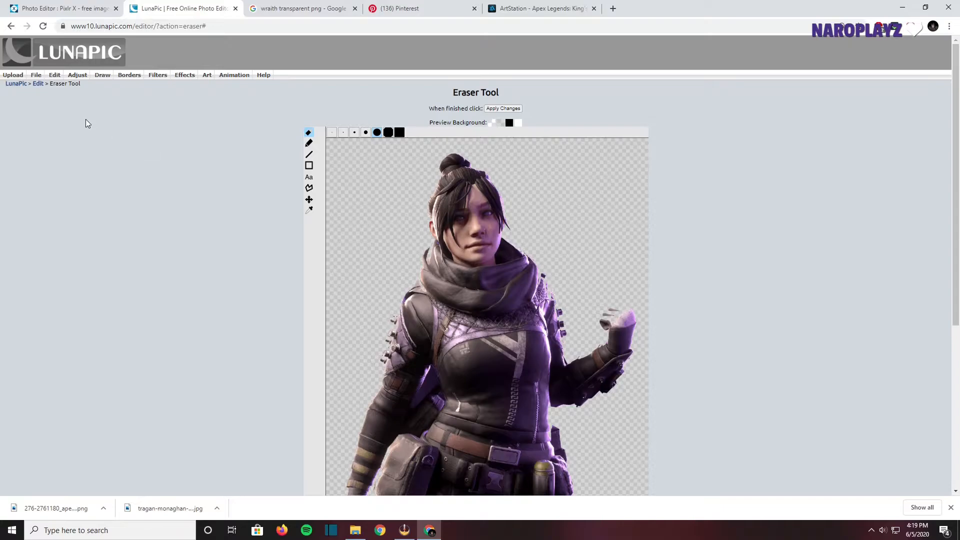
# Leave the eraser and save the transparent Wraith image as a PNG
pyautogui.click(39, 84)
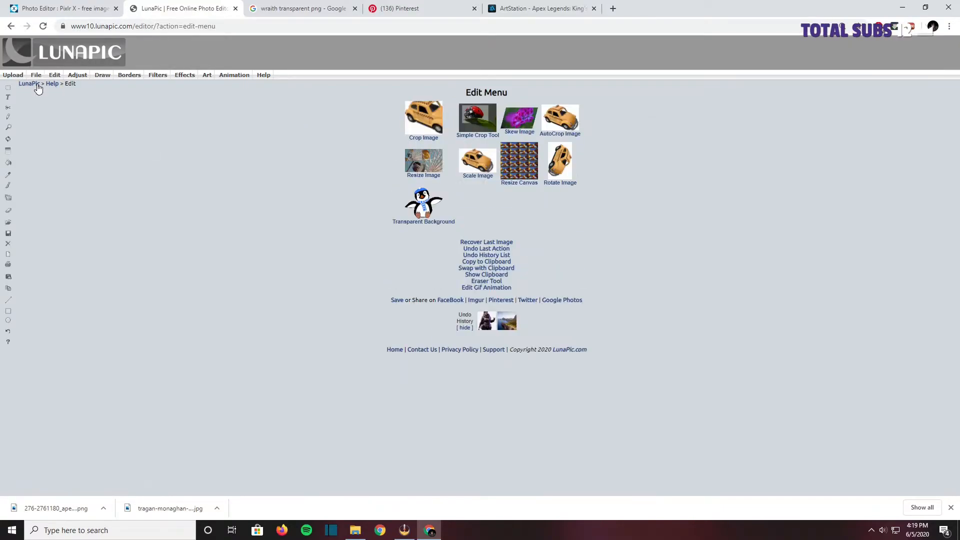
pyautogui.click(56, 76)
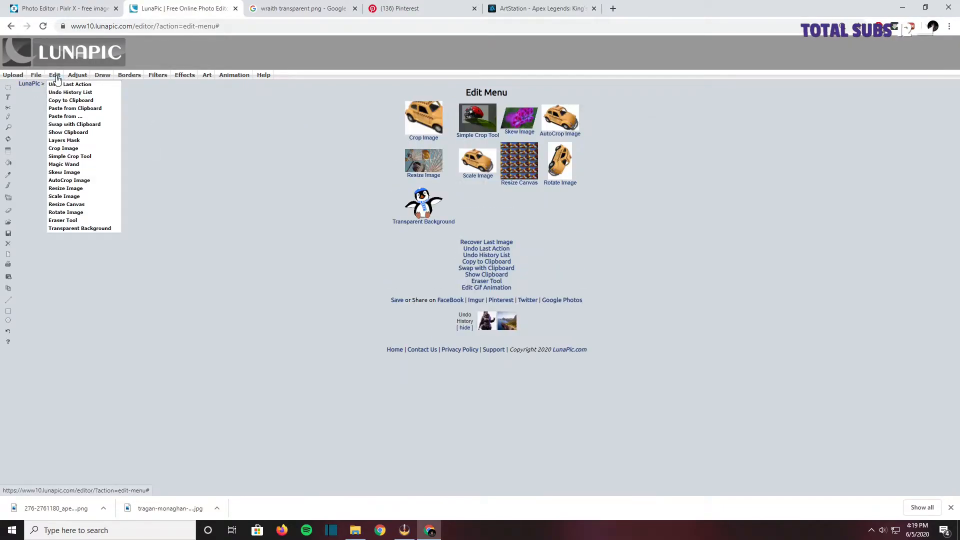
pyautogui.click(8, 232)
pyautogui.scroll(-3, 390, 299)
pyautogui.scroll(3, 399, 300)
pyautogui.scroll(-5, 435, 305)
pyautogui.scroll(5, 435, 305)
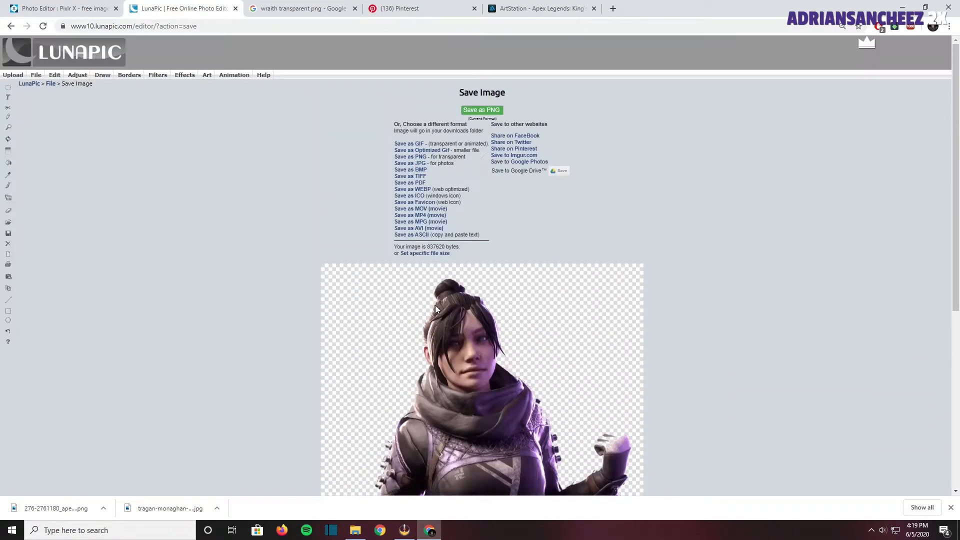
pyautogui.click(492, 114)
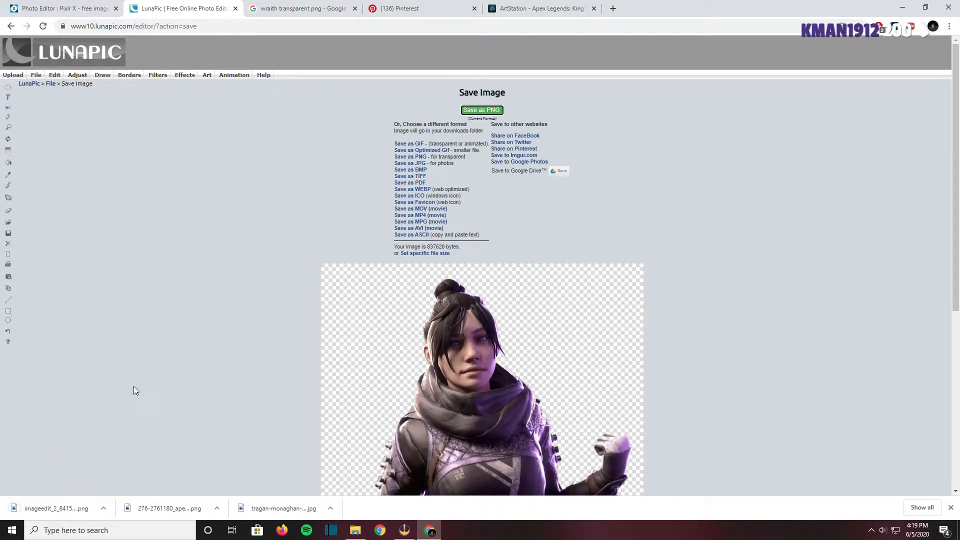
# Switch to Pixlr X and delete the Wraith layer that has the white background
pyautogui.click(20, 7)
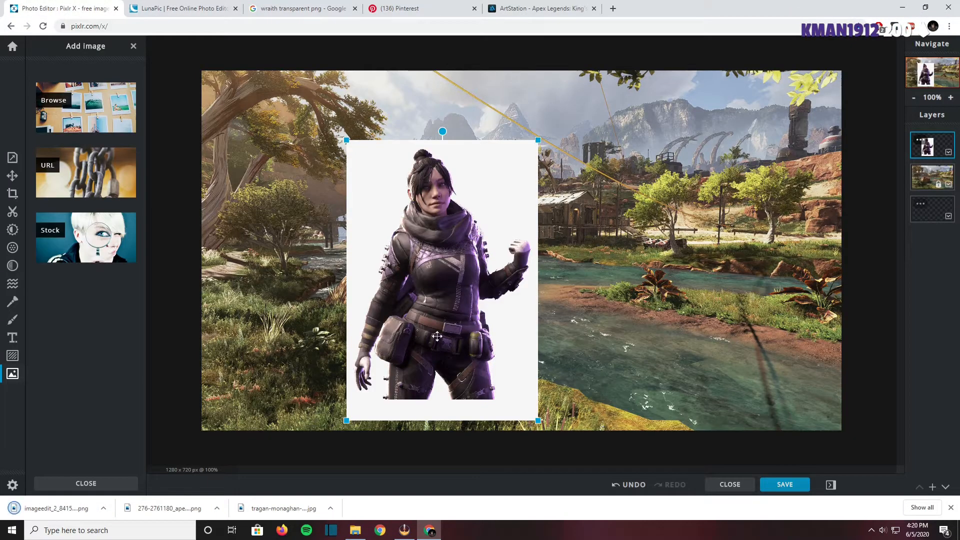
pyautogui.rightClick(459, 196)
pyautogui.click(482, 247)
pyautogui.click(112, 127)
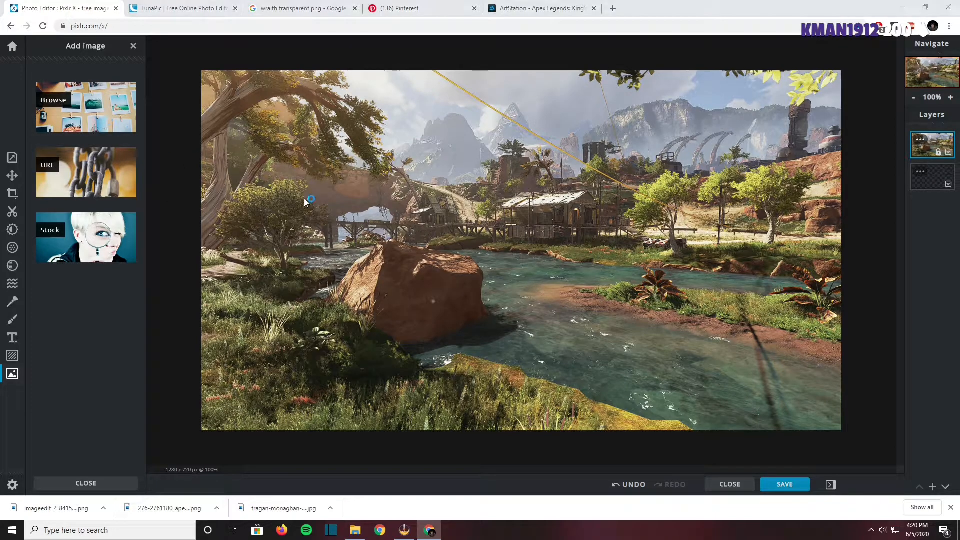
pyautogui.scroll(4, 50, 135)
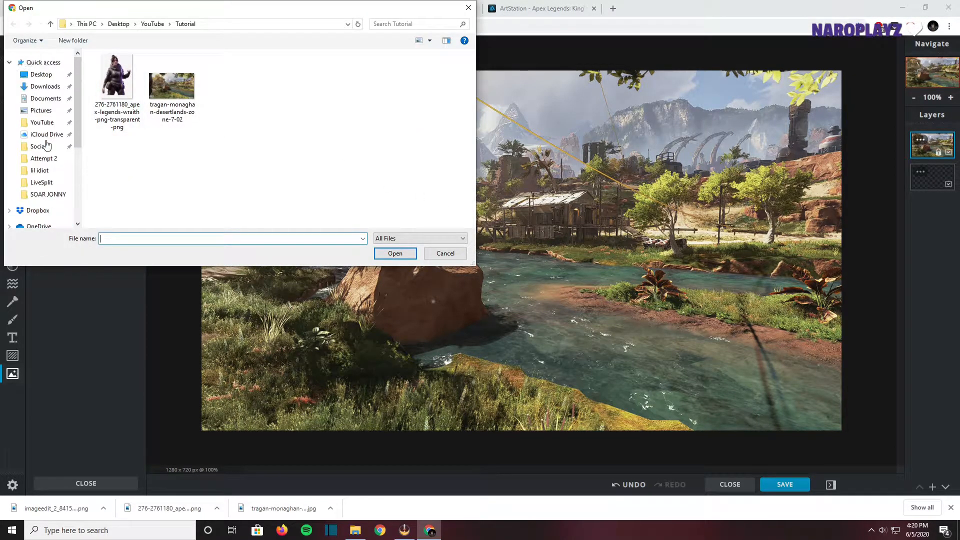
pyautogui.click(45, 86)
pyautogui.doubleClick(139, 83)
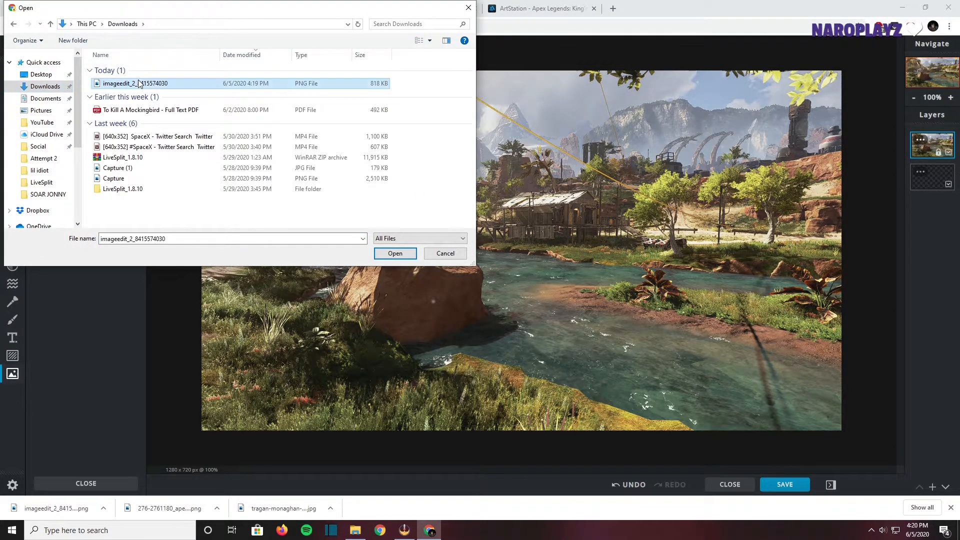
pyautogui.click(494, 261)
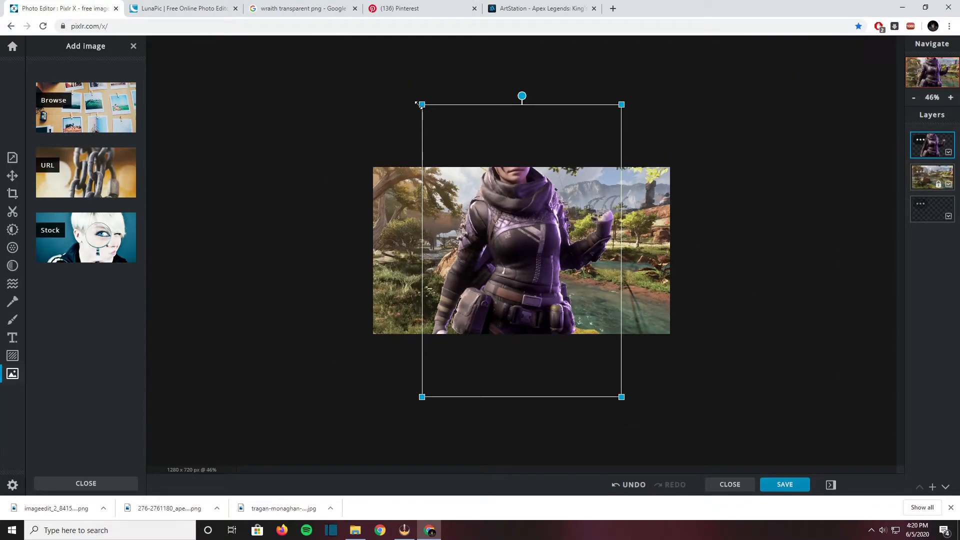
# Scale the Wraith cutout to fill the canvas height and place it left of the canvas centre
pyautogui.moveTo(418, 104); pyautogui.dragTo(500, 218)
pyautogui.moveTo(612, 307); pyautogui.dragTo(516, 265)
pyautogui.scroll(4, 516, 265)
pyautogui.moveTo(419, 241); pyautogui.dragTo(365, 225)
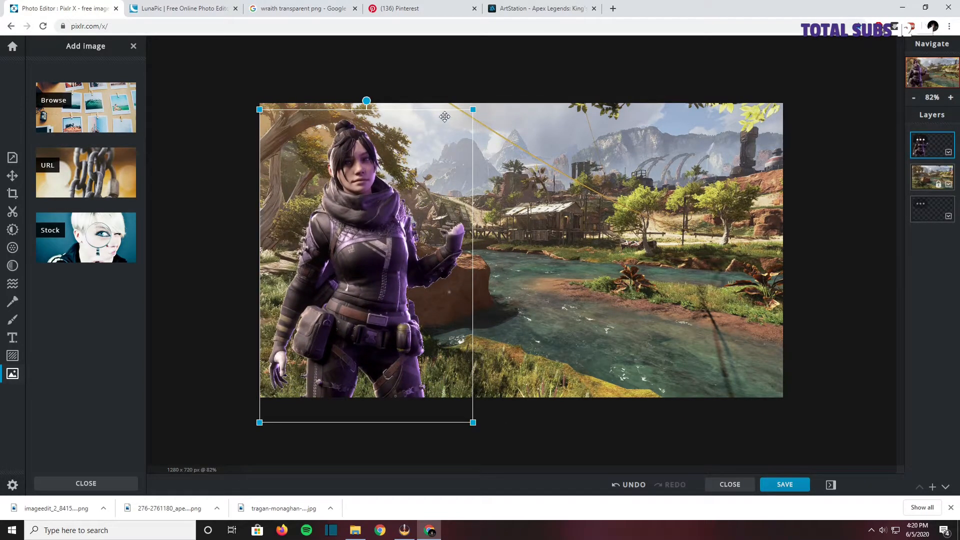
pyautogui.moveTo(472, 103); pyautogui.dragTo(497, 96)
pyautogui.moveTo(394, 171); pyautogui.dragTo(425, 183)
pyautogui.click(109, 313)
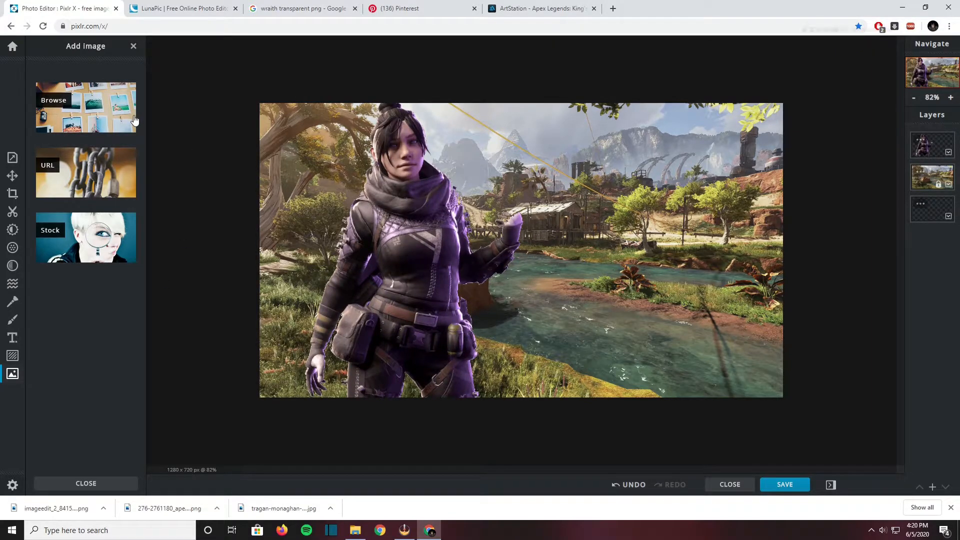
# Add a text layer reading WRAITH and move it to the upper right area of the canvas
pyautogui.click(12, 337)
pyautogui.click(108, 114)
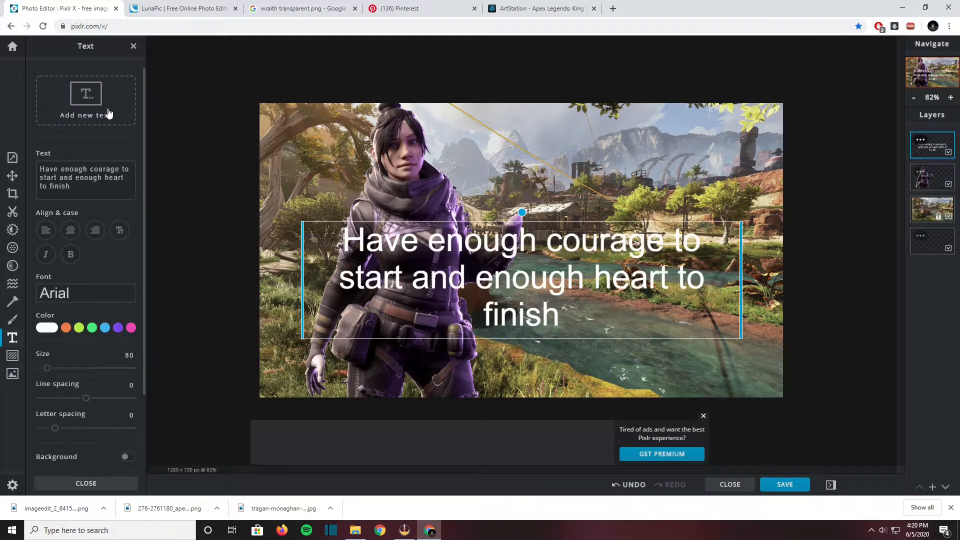
pyautogui.doubleClick(495, 274)
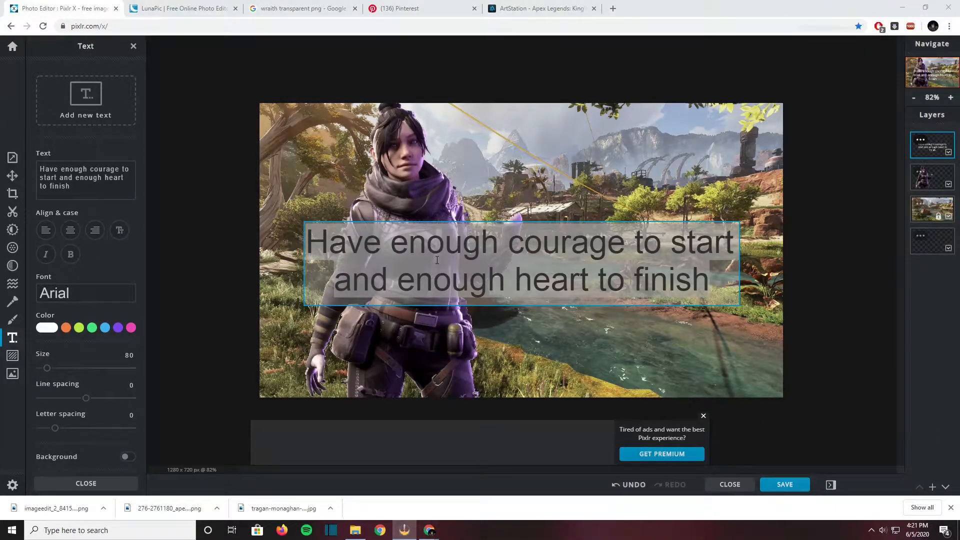
pyautogui.click(437, 259)
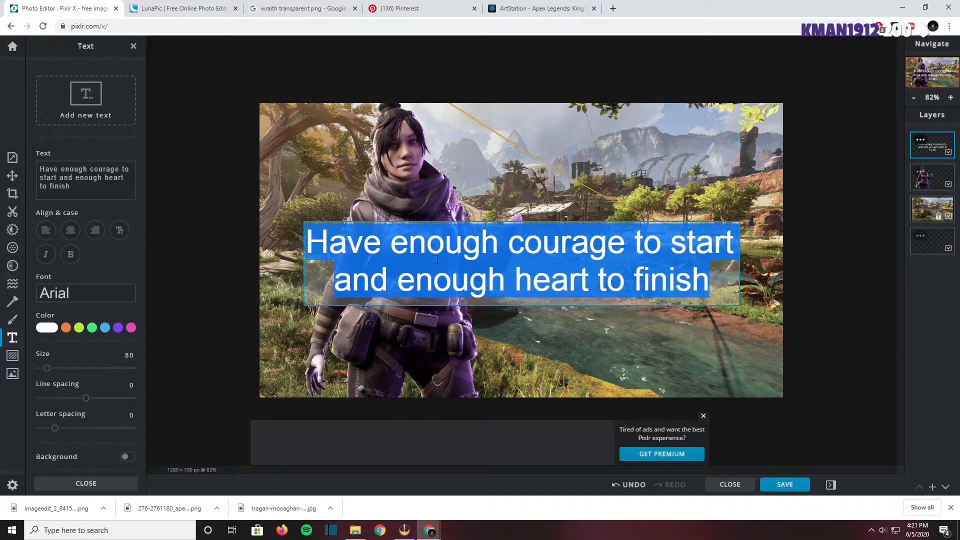
pyautogui.write('WRAITH')
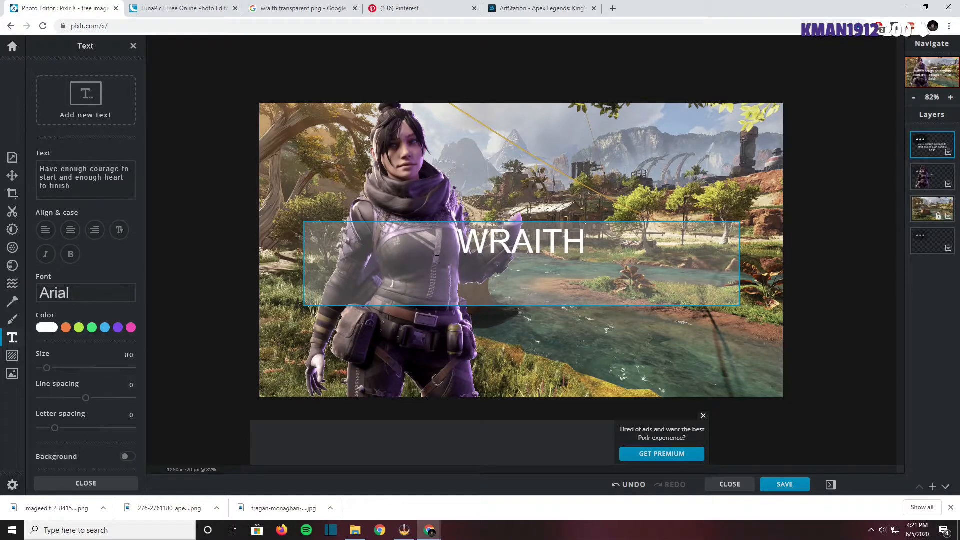
pyautogui.click(738, 181)
pyautogui.moveTo(521, 263); pyautogui.dragTo(617, 172)
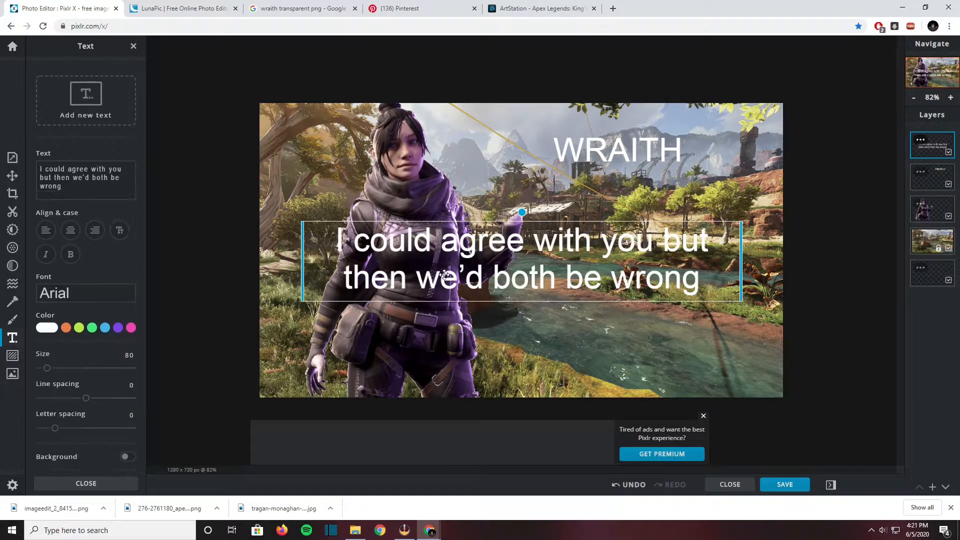
# Add a text layer reading 25 and place it directly below the WRAITH text
pyautogui.doubleClick(444, 274)
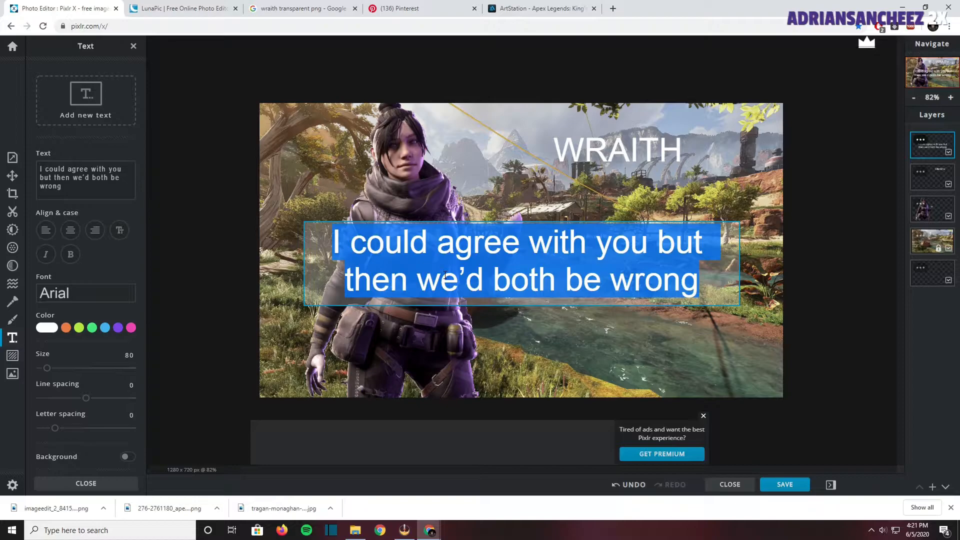
pyautogui.write('25')
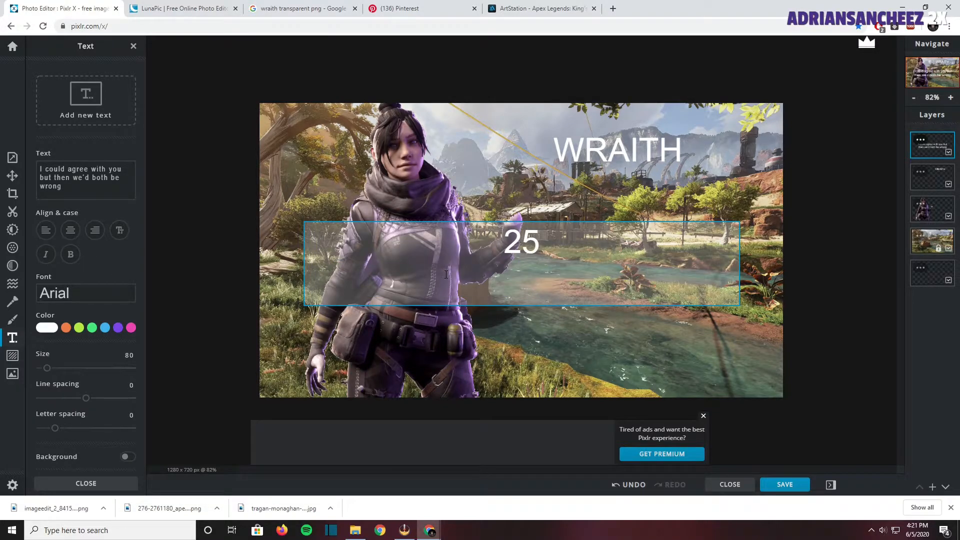
pyautogui.click(562, 209)
pyautogui.moveTo(534, 237); pyautogui.dragTo(653, 185)
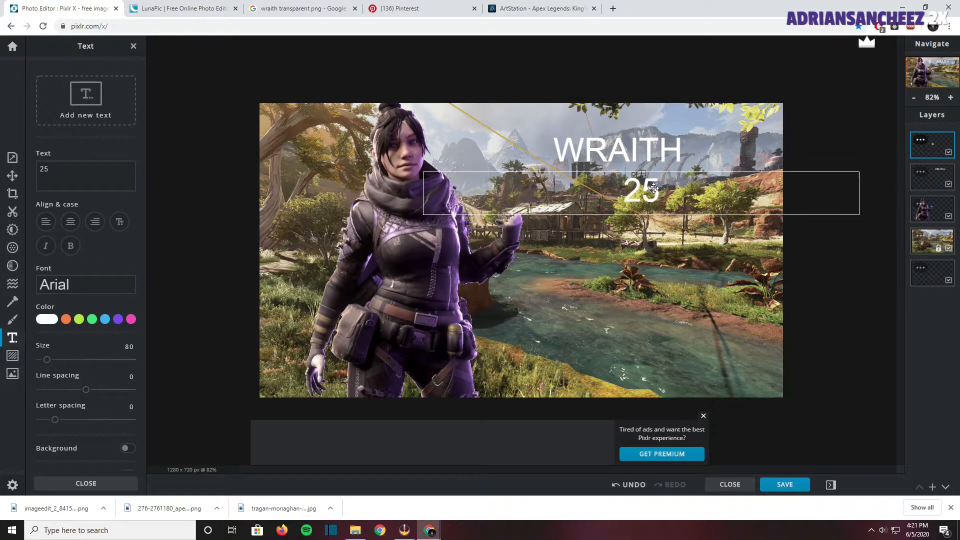
# Add a text layer reading KILLS and place it below the 25 text
pyautogui.click(106, 116)
pyautogui.doubleClick(412, 269)
pyautogui.write('KILLS')
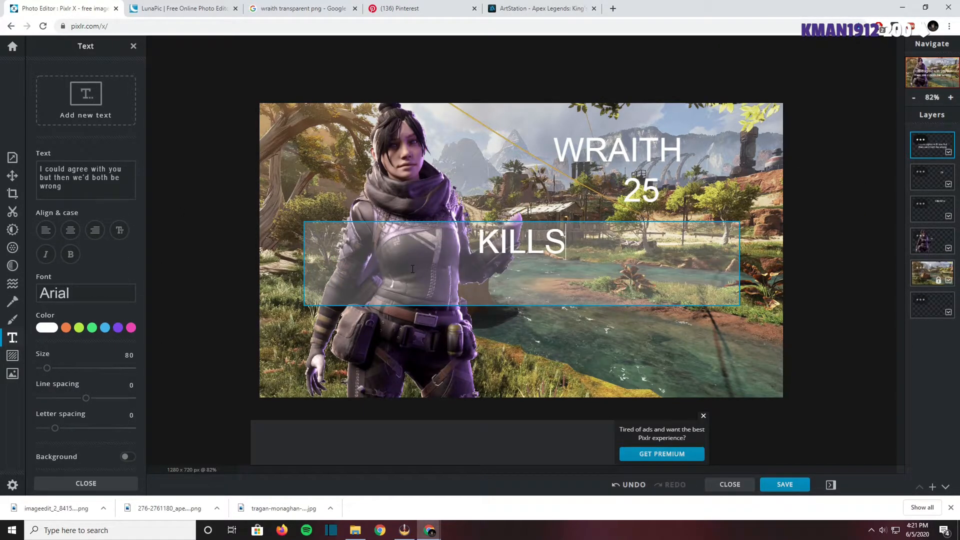
pyautogui.click(485, 204)
pyautogui.moveTo(507, 245); pyautogui.dragTo(605, 239)
# Add a text layer reading RANKED and place it below the KILLS text
pyautogui.click(86, 100)
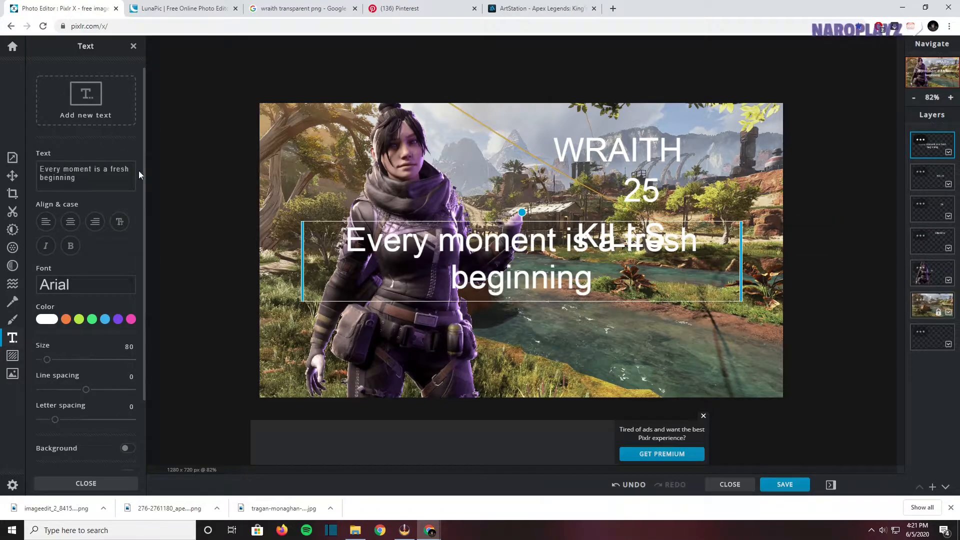
pyautogui.doubleClick(442, 279)
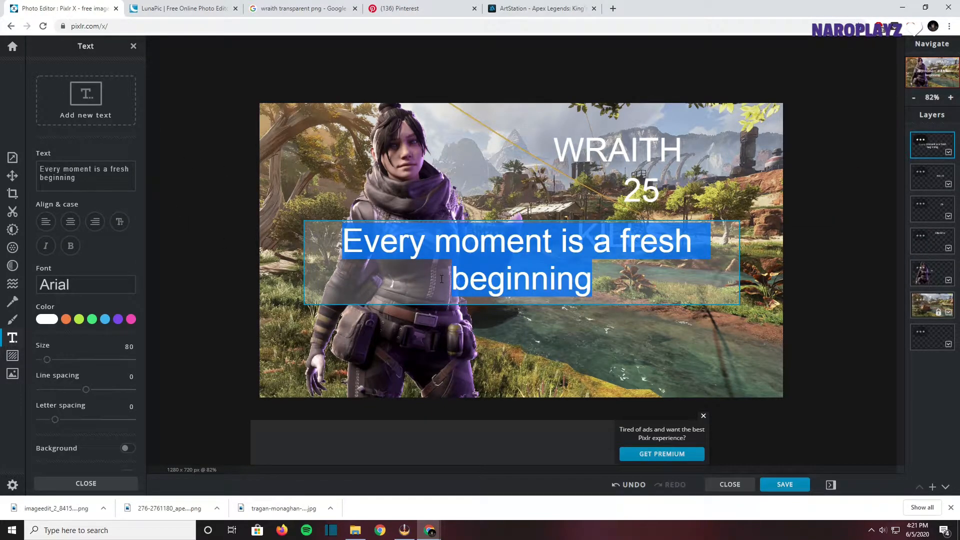
pyautogui.write('RANKED')
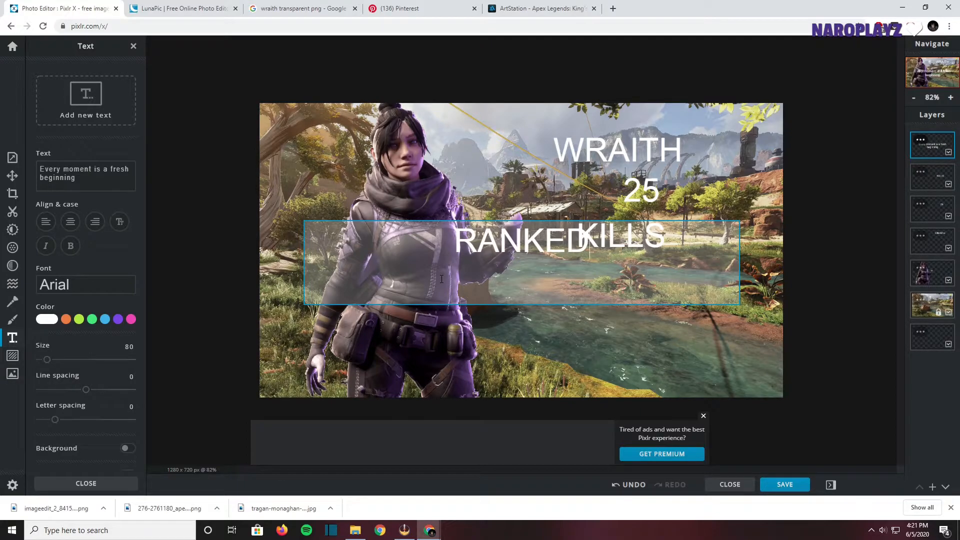
pyautogui.click(517, 346)
pyautogui.moveTo(501, 240); pyautogui.dragTo(531, 305)
# Narrow the text boxes and arrange WRAITH, 25, KILLS and RANKED in an evenly spaced column beside the character
pyautogui.moveTo(331, 302); pyautogui.dragTo(535, 305)
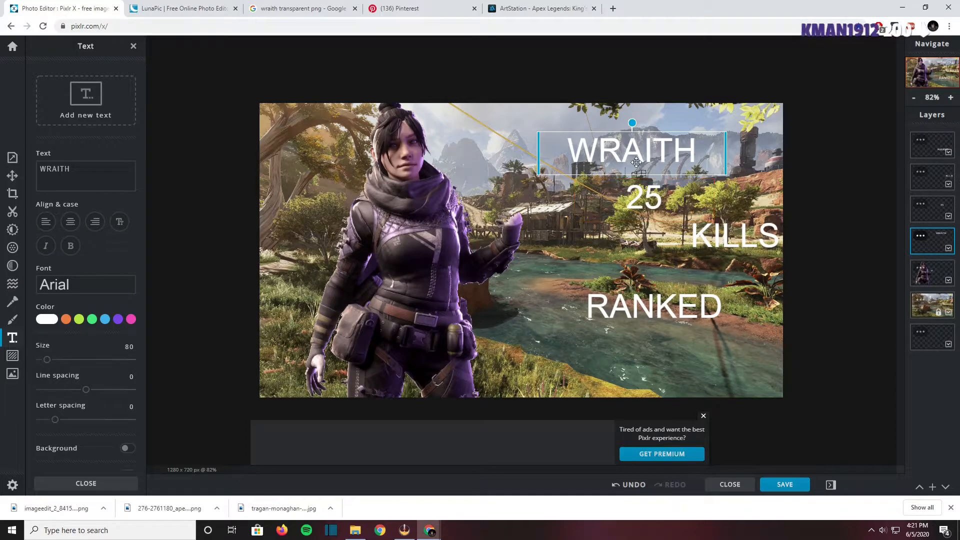
pyautogui.moveTo(665, 206); pyautogui.dragTo(584, 260)
pyautogui.moveTo(619, 308); pyautogui.dragTo(598, 363)
pyautogui.moveTo(628, 269); pyautogui.dragTo(627, 301)
pyautogui.moveTo(630, 215); pyautogui.dragTo(634, 226)
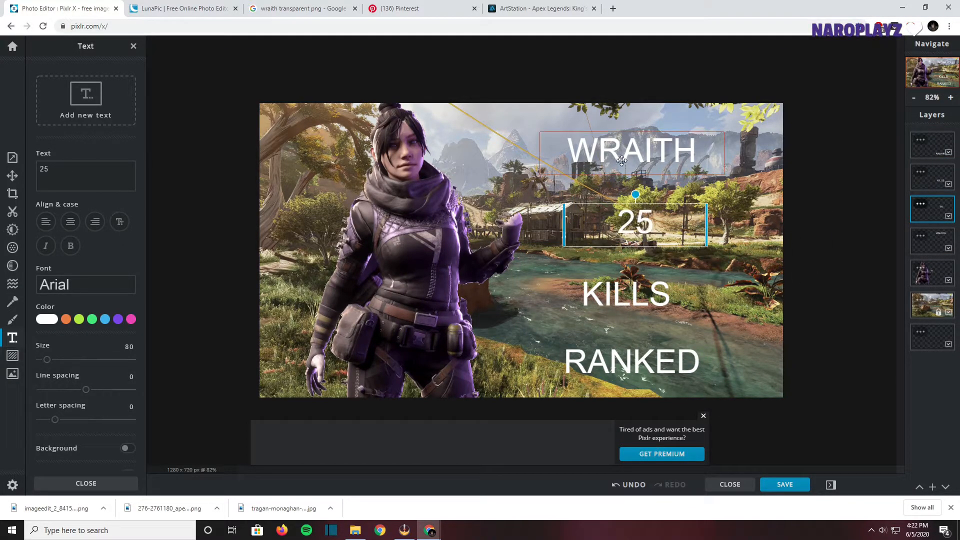
pyautogui.moveTo(631, 156); pyautogui.dragTo(627, 156)
pyautogui.moveTo(635, 222); pyautogui.dragTo(624, 220)
# Turn on the outline for the WRAITH text
pyautogui.click(624, 159)
pyautogui.scroll(-2, 120, 150)
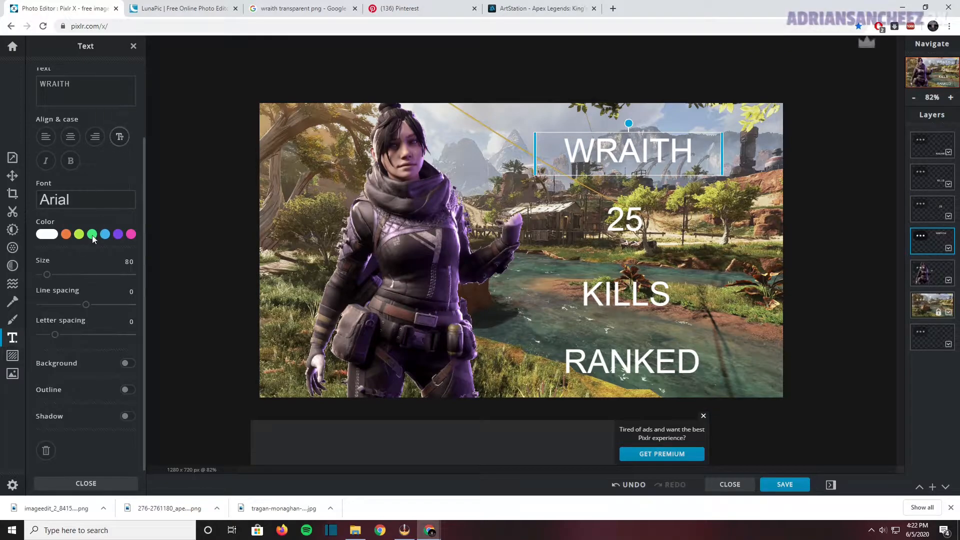
pyautogui.click(128, 390)
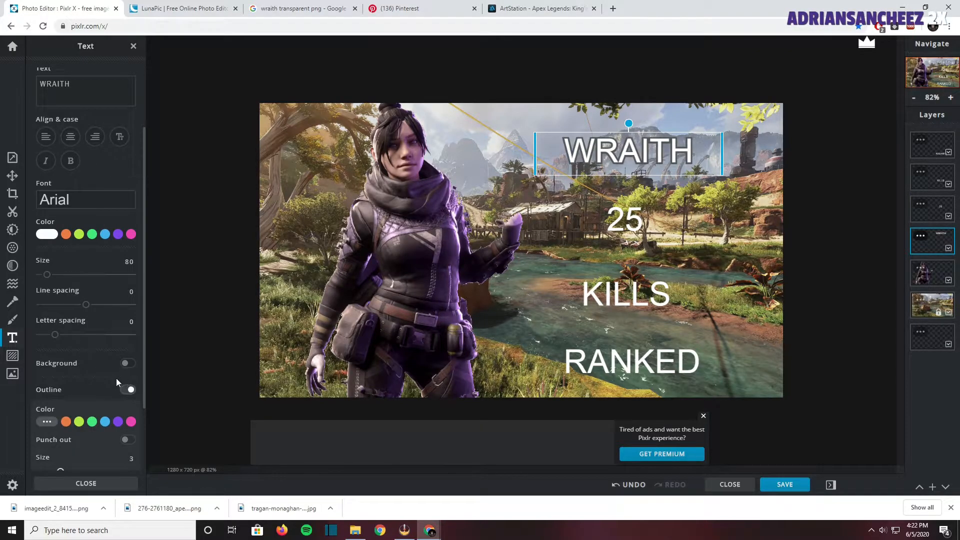
# Colour the WRAITH text's outline black (#000000) and make the outline thicker
pyautogui.scroll(-2, 69, 408)
pyautogui.click(47, 333)
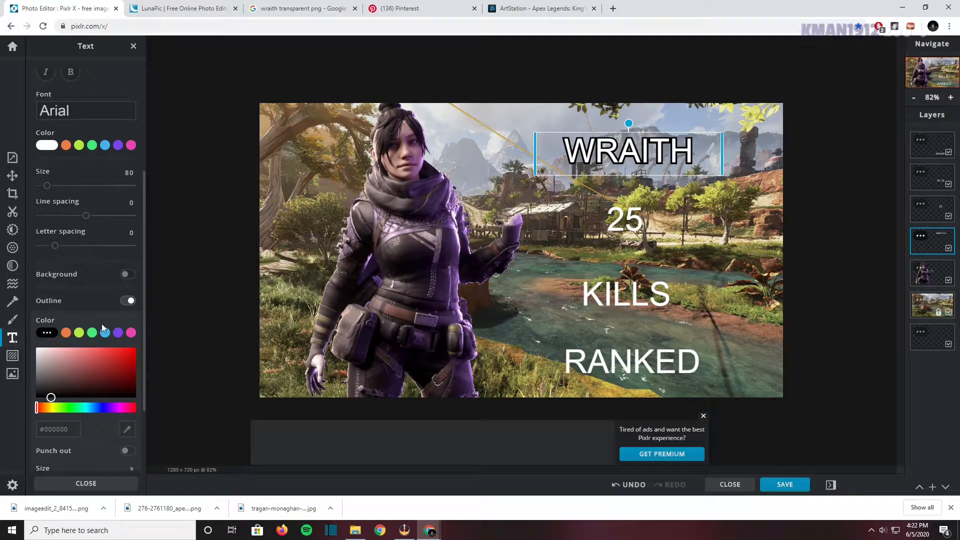
pyautogui.scroll(-2, 100, 330)
pyautogui.scroll(-1, 98, 337)
pyautogui.moveTo(61, 382)
pyautogui.mouseDown()
pyautogui.moveTo(78, 382)
pyautogui.moveTo(70, 382)
pyautogui.mouseUp()
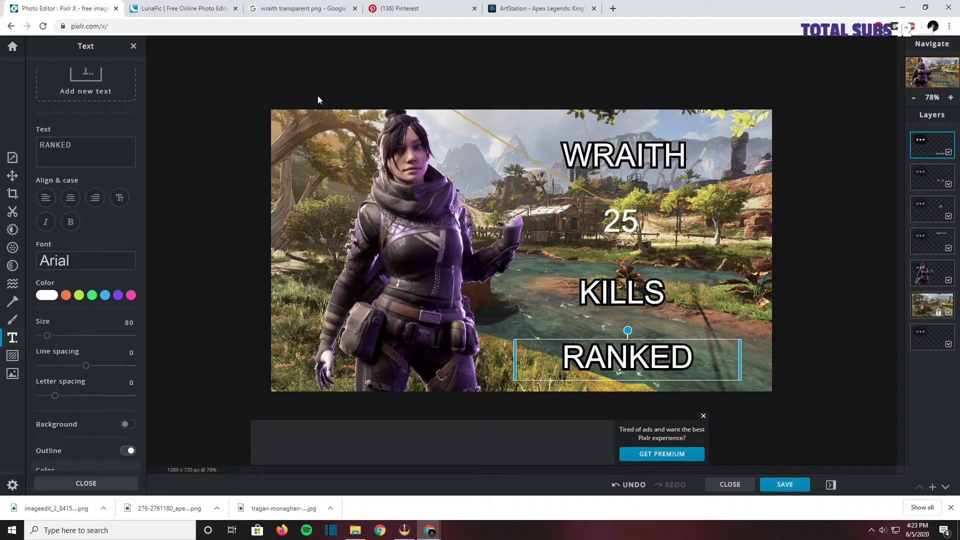
# Search Google Images for "text background png" and close the Pinterest and ArtStation pages
pyautogui.click(290, 9)
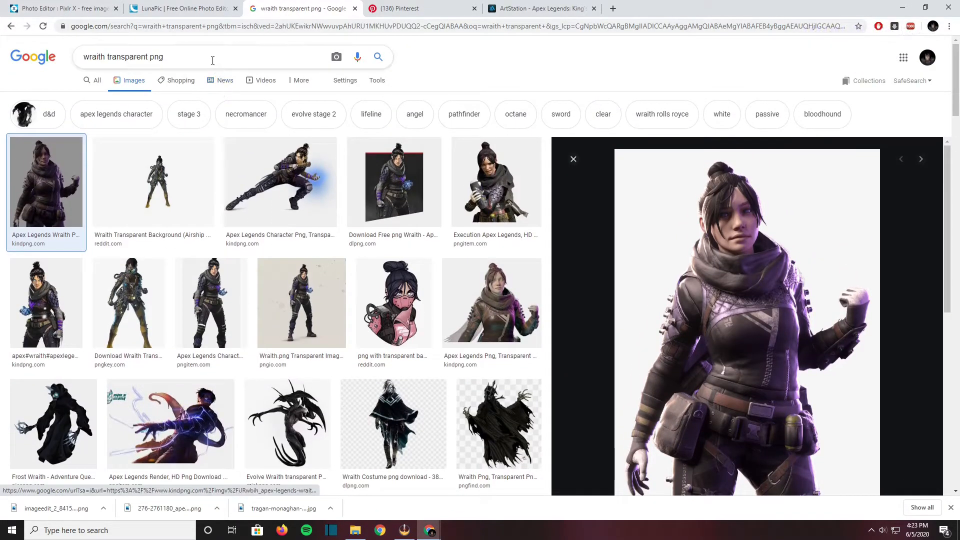
pyautogui.moveTo(184, 59); pyautogui.dragTo(3, 65)
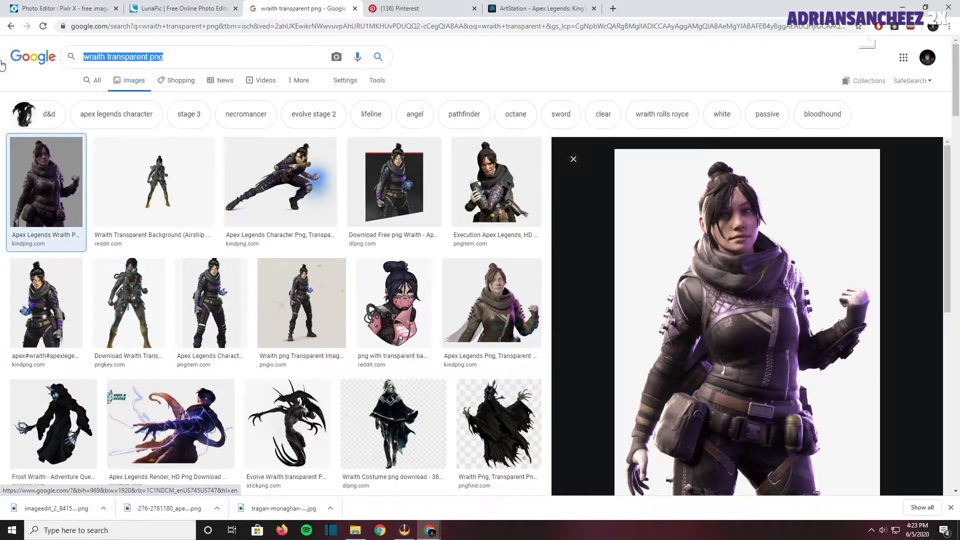
pyautogui.write('text')
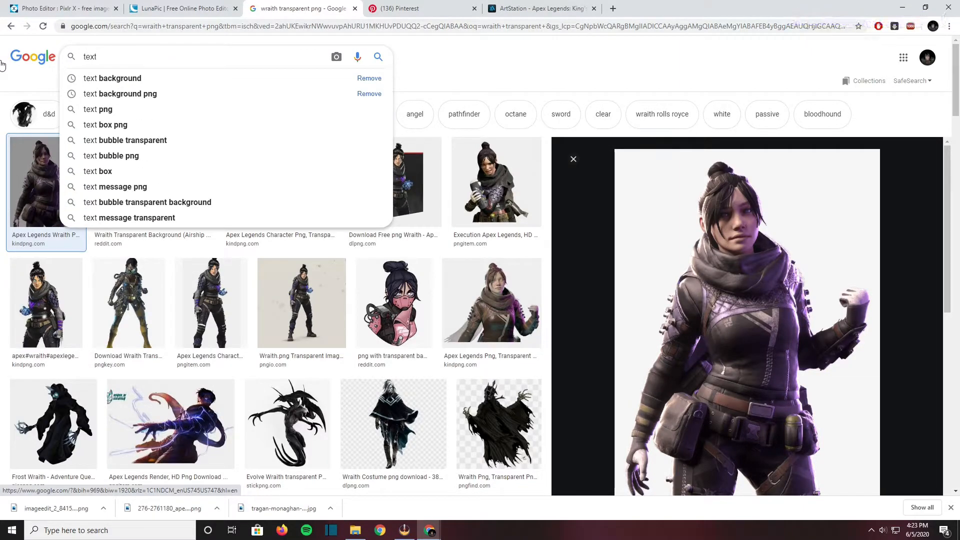
pyautogui.write(' background png')
pyautogui.press('Return')
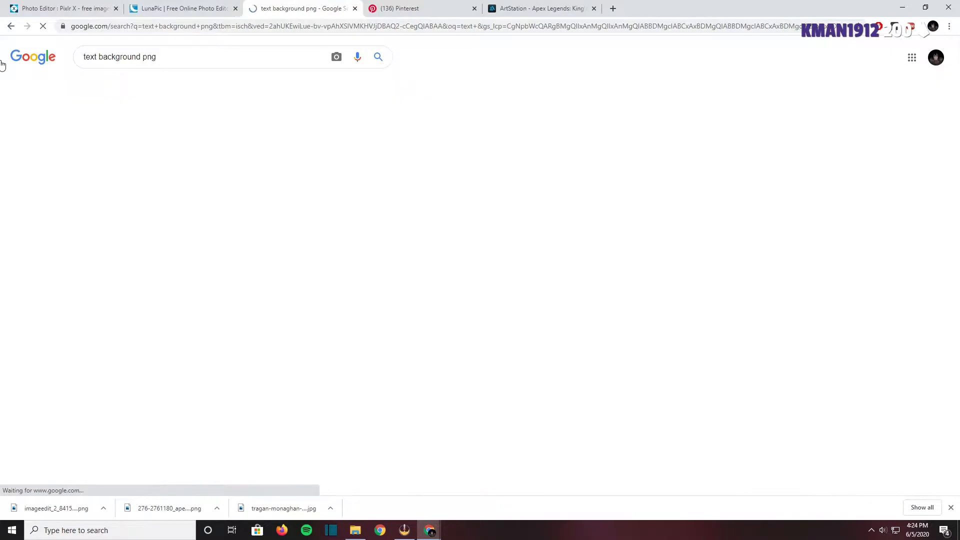
pyautogui.click(473, 9)
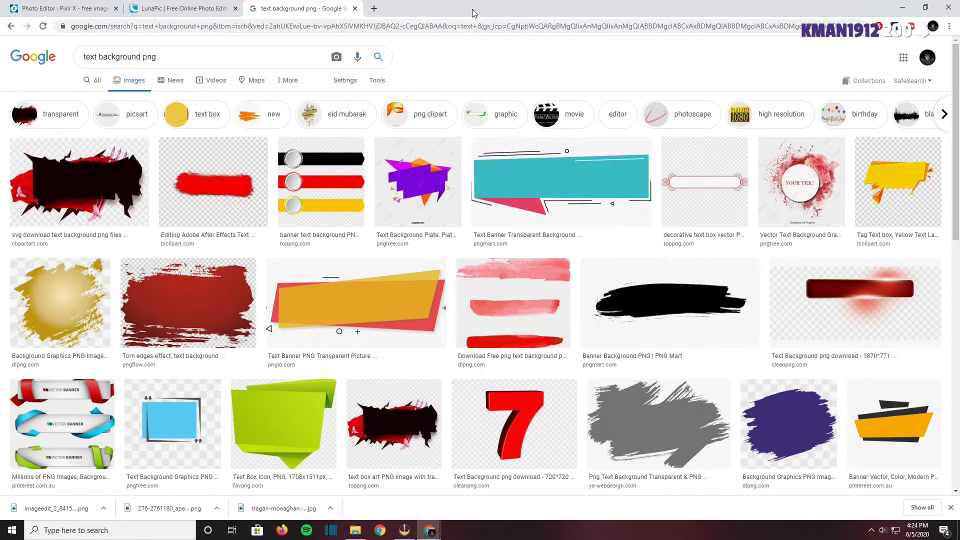
# Find the black brush-stroke banner from PNG Mart and save its full image as Banner-Background-PNG
pyautogui.scroll(-1, 350, 190)
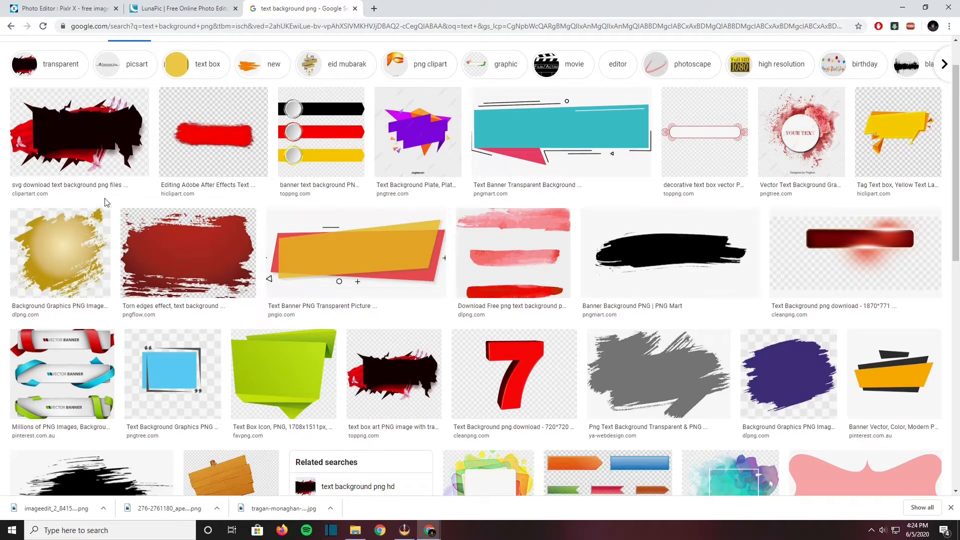
pyautogui.scroll(-1, 657, 255)
pyautogui.scroll(2, 660, 255)
pyautogui.scroll(-1, 653, 283)
pyautogui.click(670, 251)
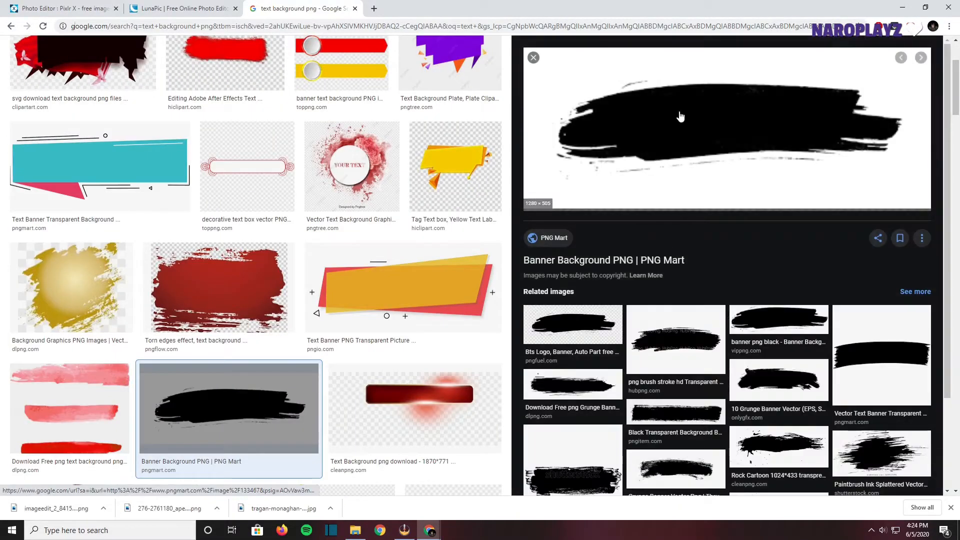
pyautogui.click(679, 131)
pyautogui.rightClick(345, 265)
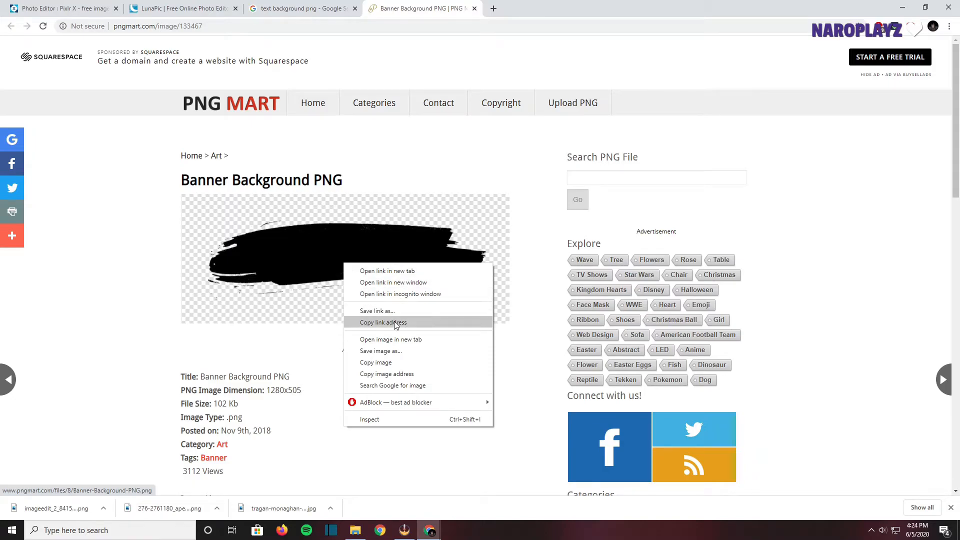
pyautogui.click(398, 351)
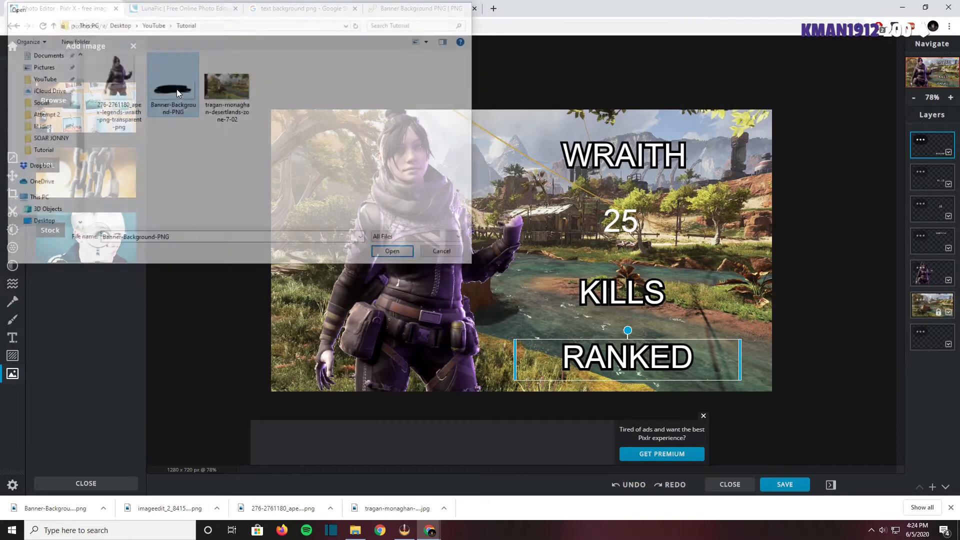
# Add the Banner-Background-PNG image to the thumbnail in Pixlr X and reorder its layer beneath the Wraith character
pyautogui.doubleClick(176, 89)
pyautogui.click(540, 259)
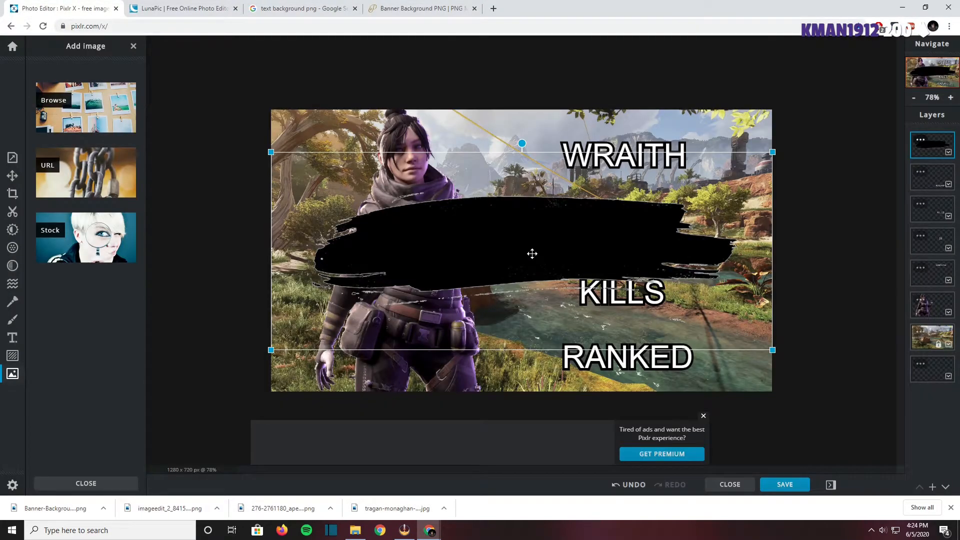
pyautogui.moveTo(531, 252)
pyautogui.mouseDown()
pyautogui.moveTo(520, 257)
pyautogui.moveTo(613, 217)
pyautogui.mouseUp()
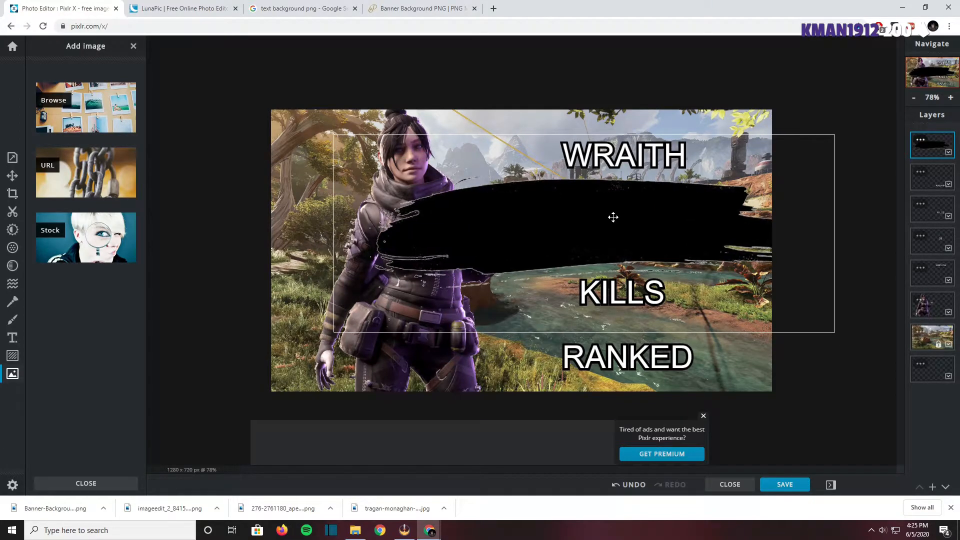
pyautogui.moveTo(934, 148); pyautogui.dragTo(954, 309)
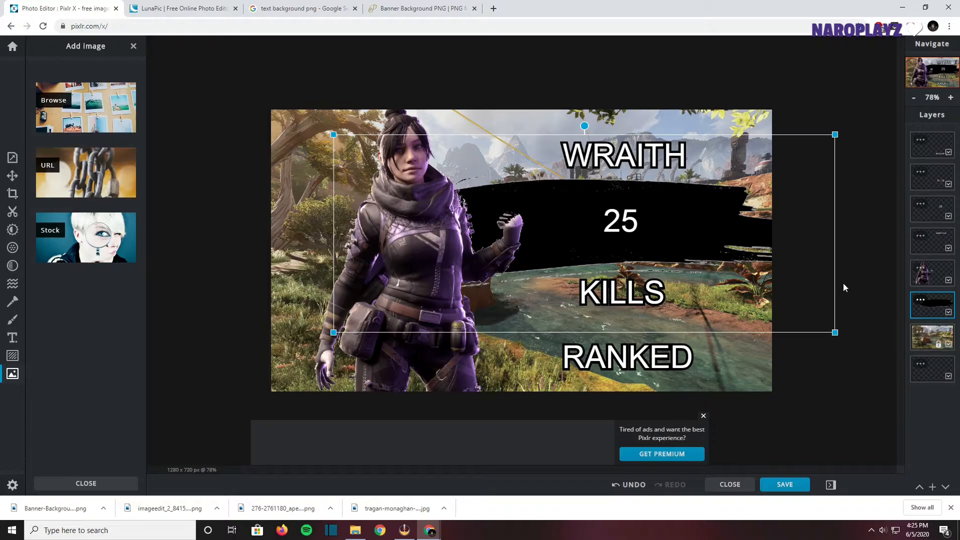
# Shrink the black brush banner and place it behind the 25 text, nudging the character and WRAITH text to fit
pyautogui.moveTo(333, 134); pyautogui.dragTo(458, 183)
pyautogui.moveTo(427, 247); pyautogui.dragTo(411, 248)
pyautogui.moveTo(523, 259)
pyautogui.mouseDown()
pyautogui.moveTo(555, 231)
pyautogui.moveTo(568, 244)
pyautogui.moveTo(539, 219)
pyautogui.mouseUp()
pyautogui.moveTo(581, 153); pyautogui.dragTo(575, 145)
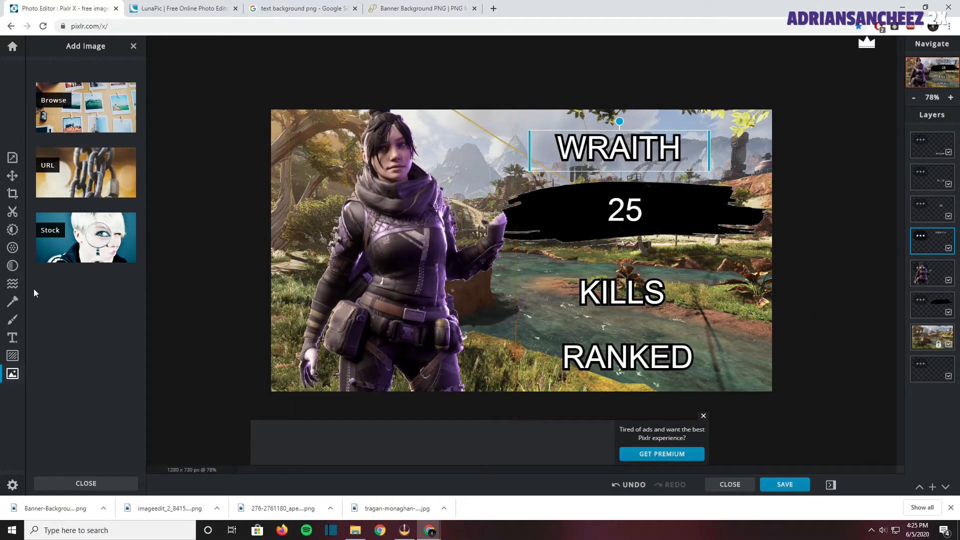
# Set the font size of the WRAITH, KILLS and RANKED texts to 115
pyautogui.click(12, 337)
pyautogui.scroll(1, 120, 270)
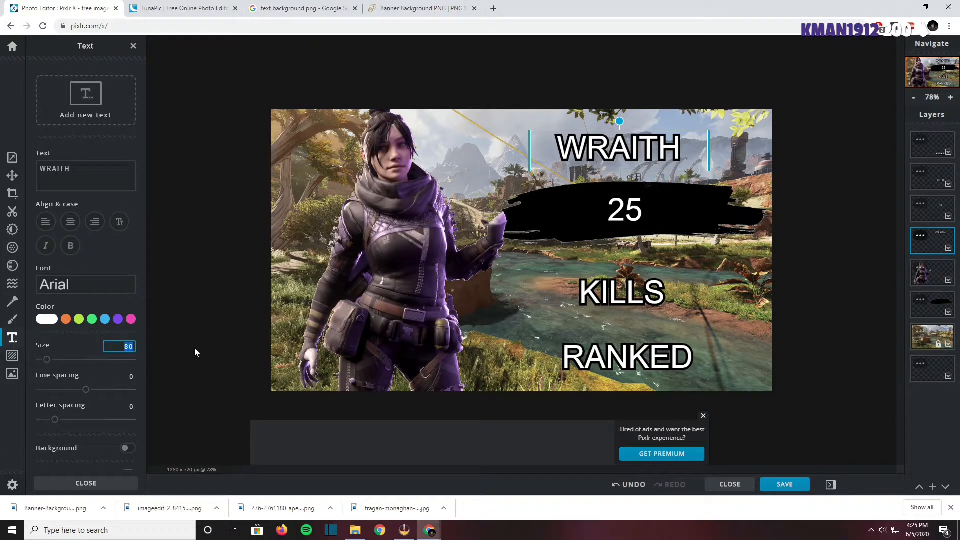
pyautogui.write('115')
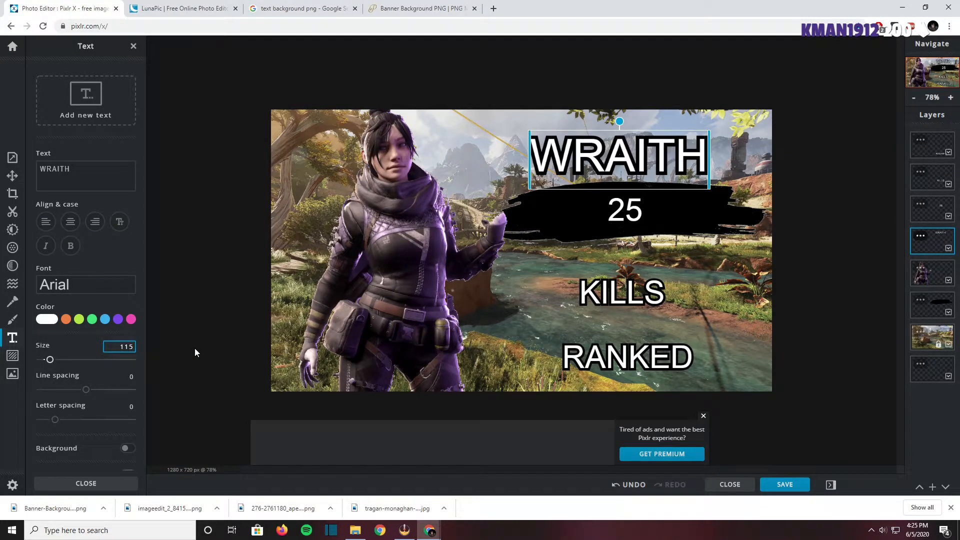
pyautogui.click(626, 295)
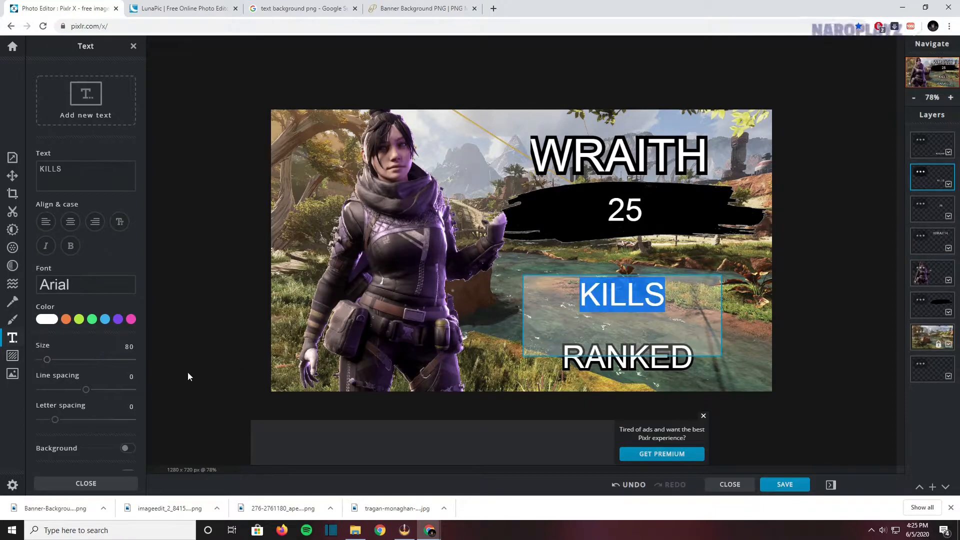
pyautogui.doubleClick(128, 347)
pyautogui.write('115')
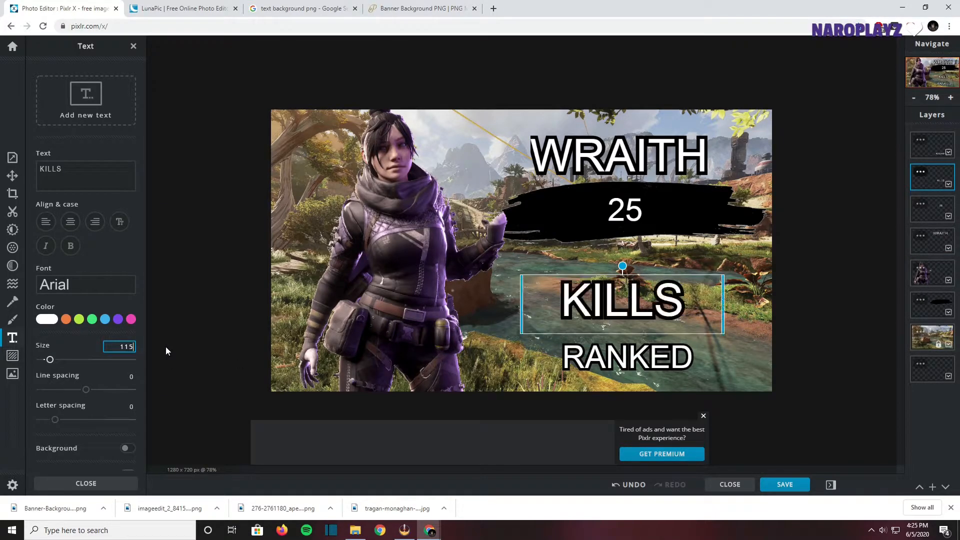
pyautogui.doubleClick(677, 365)
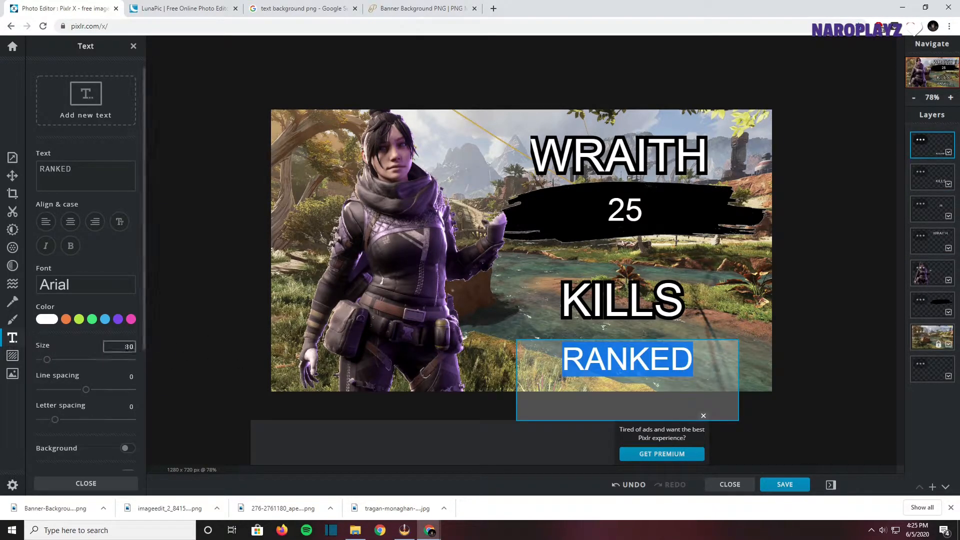
pyautogui.doubleClick(128, 346)
pyautogui.write('115')
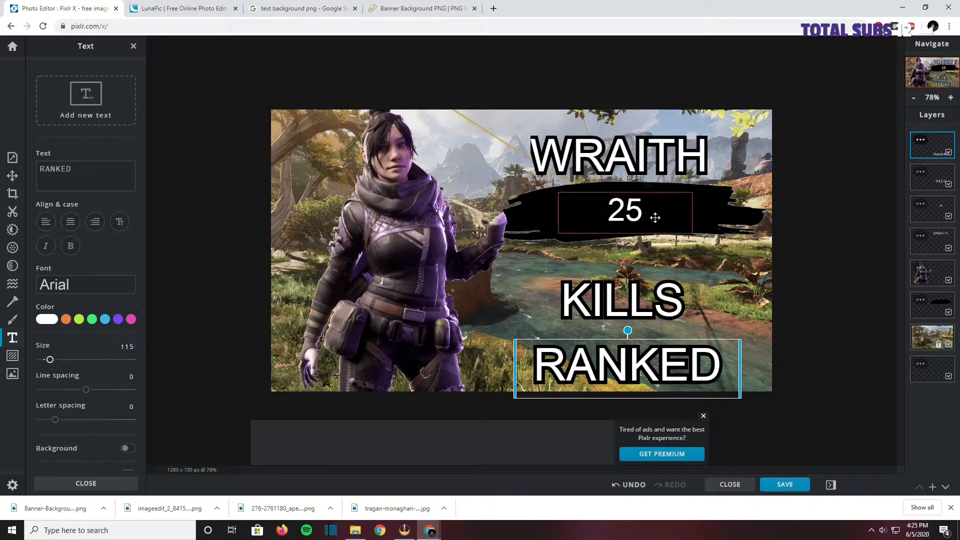
pyautogui.click(720, 215)
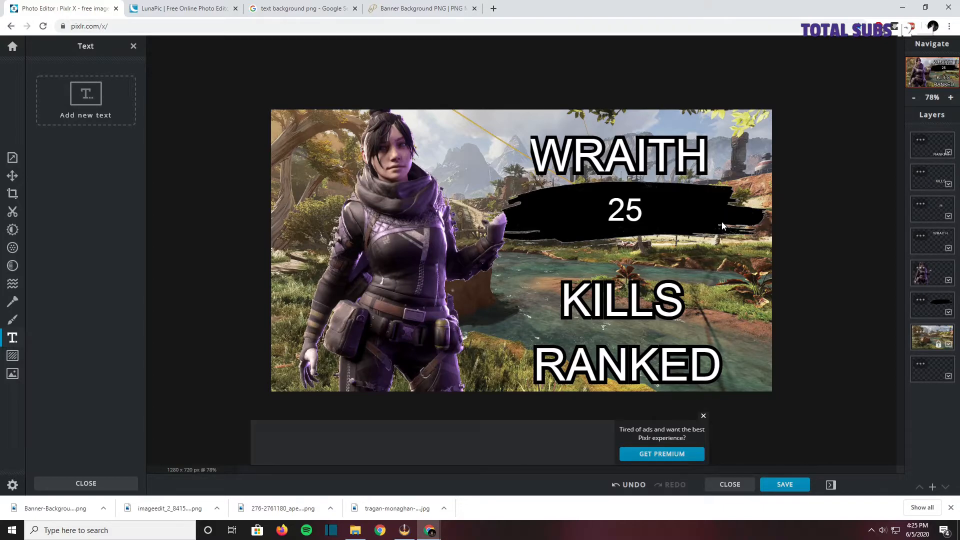
# Widen the WRAITH text box and adjust the placement of the brush banner and the 25 text below it
pyautogui.click(537, 159)
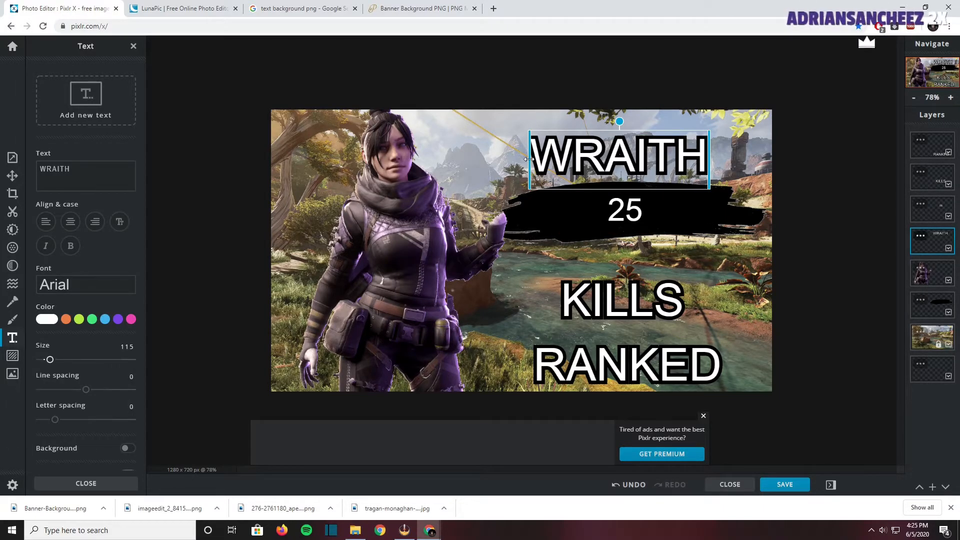
pyautogui.moveTo(529, 159); pyautogui.dragTo(505, 160)
pyautogui.click(502, 245)
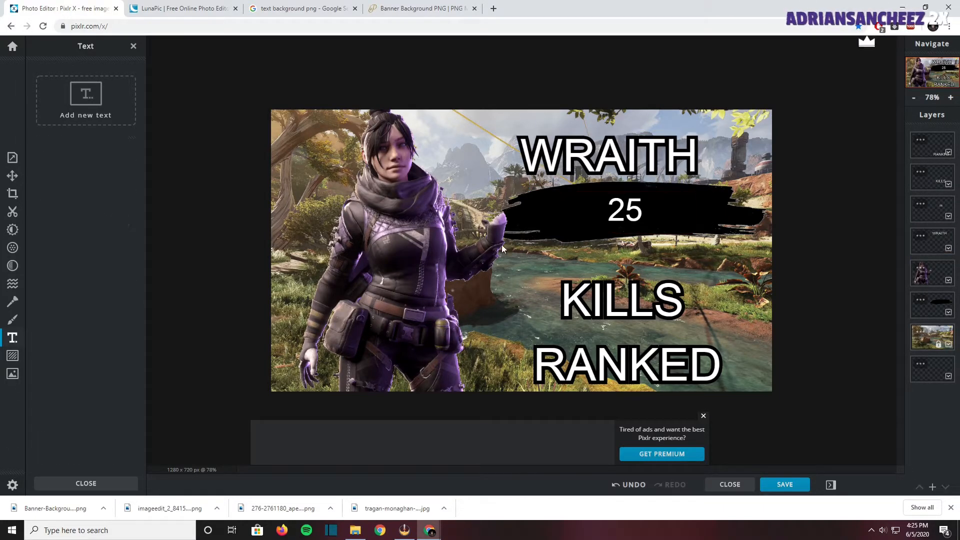
pyautogui.click(14, 374)
pyautogui.moveTo(705, 197); pyautogui.dragTo(700, 208)
pyautogui.moveTo(619, 211); pyautogui.dragTo(639, 215)
pyautogui.moveTo(573, 218)
pyautogui.mouseDown()
pyautogui.moveTo(641, 216)
pyautogui.moveTo(638, 202)
pyautogui.mouseUp()
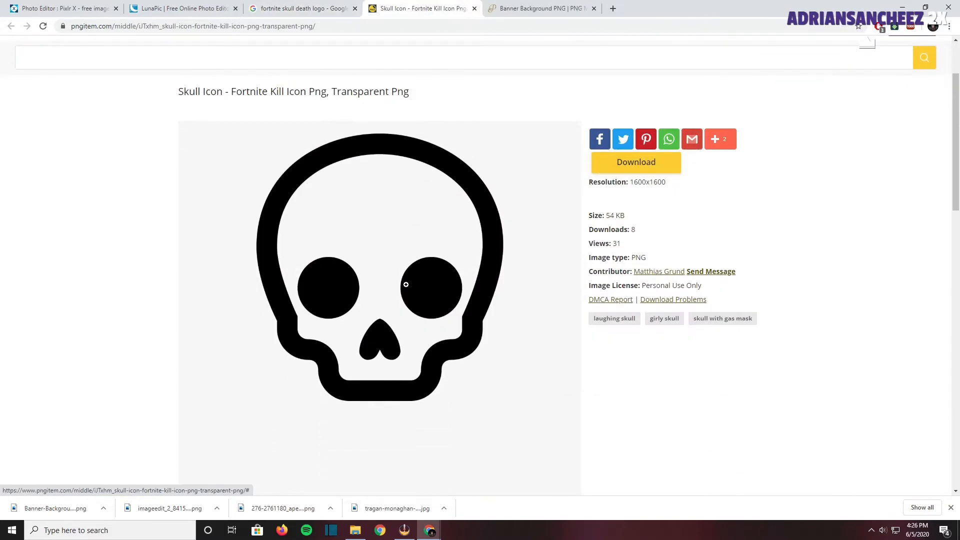
# Save the Fortnite skull kill icon from the PNG page into the Tutorial folder
pyautogui.rightClick(374, 283)
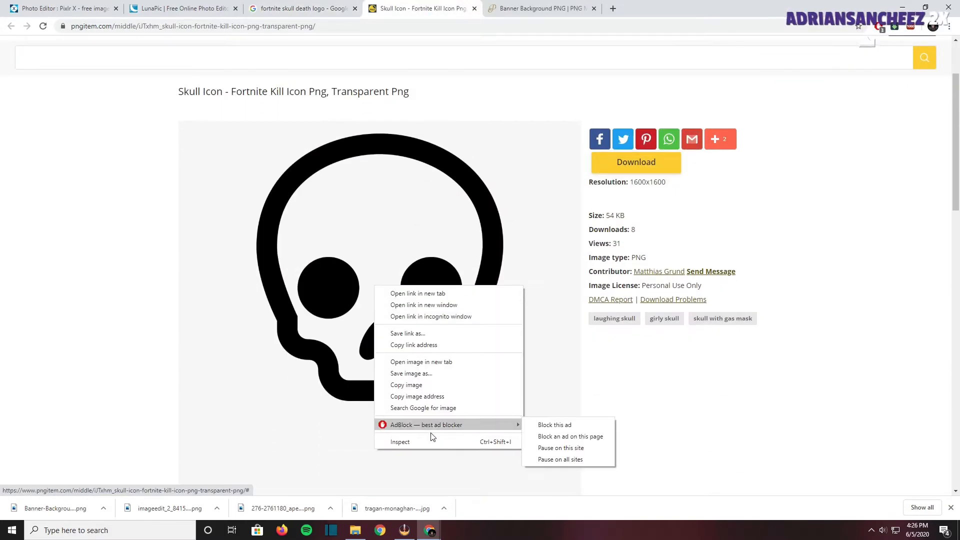
pyautogui.click(413, 375)
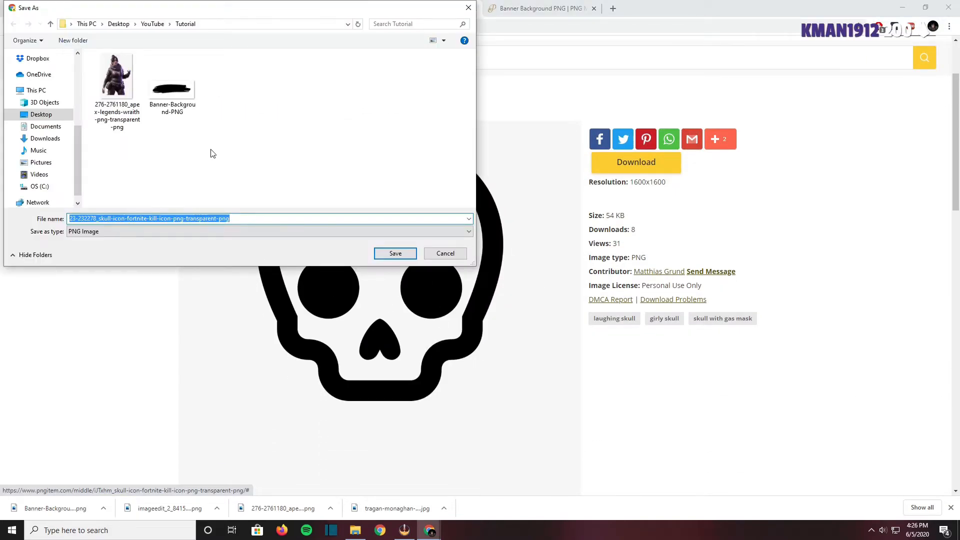
pyautogui.click(396, 252)
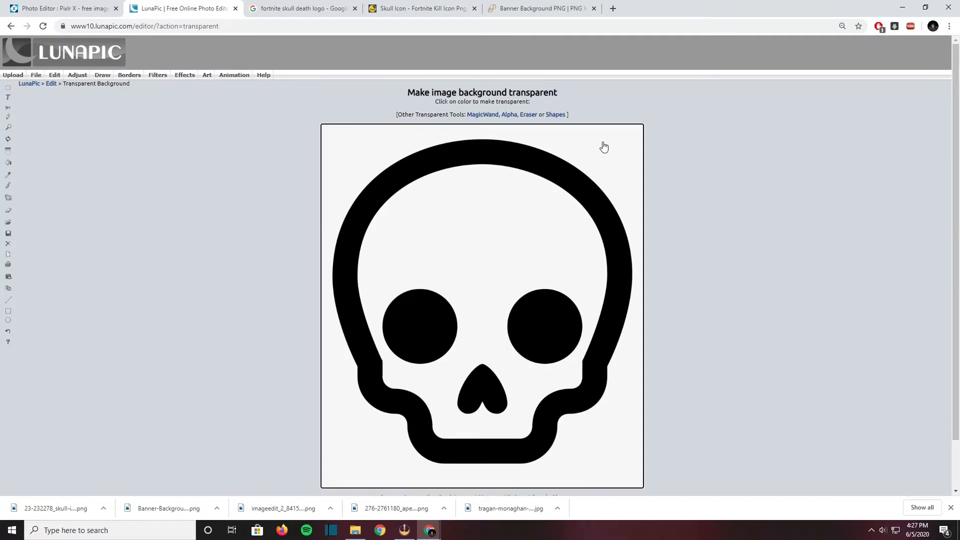
# Make the area around the skull icon transparent in LunaPic, apply it and save the resulting image
pyautogui.click(603, 146)
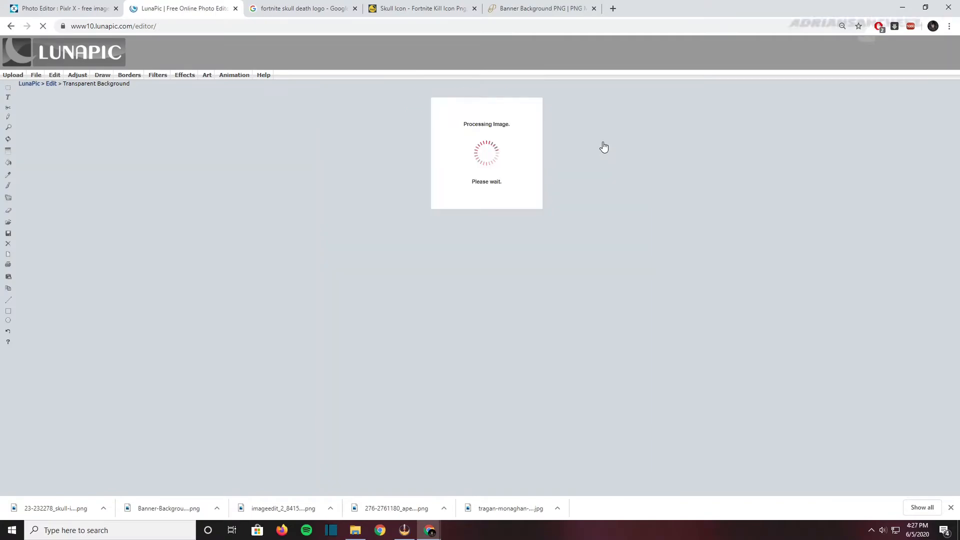
pyautogui.scroll(-2, 483, 218)
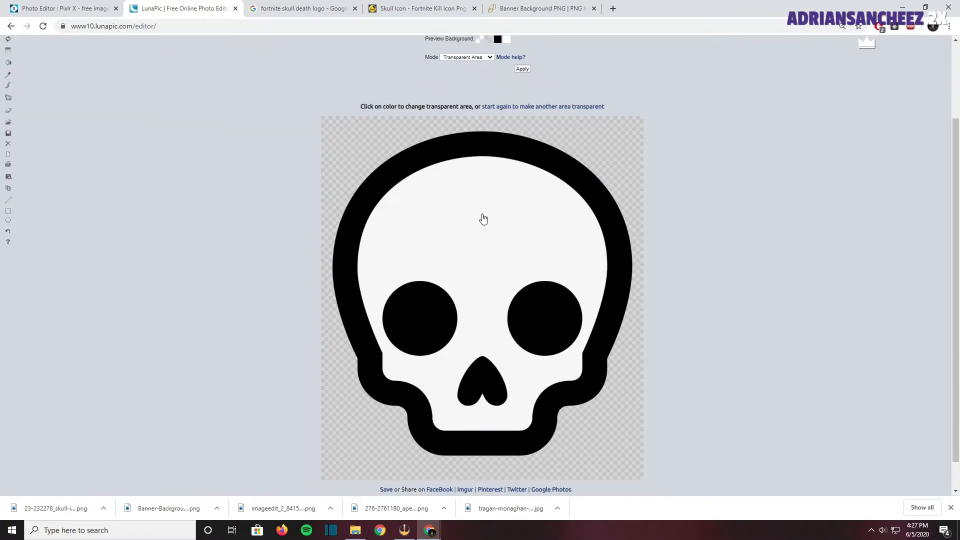
pyautogui.click(522, 68)
pyautogui.scroll(-2, 307, 209)
pyautogui.scroll(2, 36, 209)
pyautogui.click(8, 234)
pyautogui.click(471, 111)
# Add the transparent skull image to the Pixlr X thumbnail, shrink it and place it over the brush banner
pyautogui.hotkey('ctrl', 'shift', 'Tab')
pyautogui.click(114, 114)
pyautogui.doubleClick(137, 85)
pyautogui.click(532, 279)
pyautogui.moveTo(354, 60); pyautogui.dragTo(564, 209)
pyautogui.moveTo(588, 236); pyautogui.dragTo(595, 215)
# Shrink the brush banner behind the skull and 25, and align it with the WRAITH, KILLS and RANKED texts in one column
pyautogui.click(550, 214)
pyautogui.moveTo(463, 159); pyautogui.dragTo(528, 184)
pyautogui.moveTo(428, 222); pyautogui.dragTo(424, 221)
pyautogui.moveTo(605, 156); pyautogui.dragTo(623, 165)
pyautogui.moveTo(626, 250); pyautogui.dragTo(597, 235)
pyautogui.moveTo(601, 163); pyautogui.dragTo(599, 160)
pyautogui.moveTo(599, 300); pyautogui.dragTo(598, 290)
pyautogui.moveTo(600, 364); pyautogui.dragTo(598, 353)
pyautogui.click(584, 227)
pyautogui.moveTo(554, 217); pyautogui.dragTo(552, 221)
pyautogui.moveTo(601, 220); pyautogui.dragTo(645, 218)
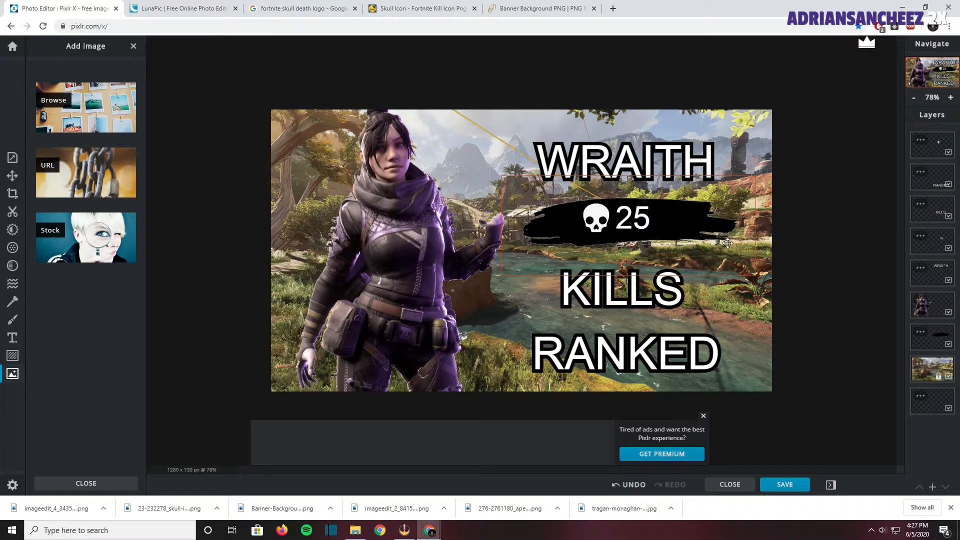
# Change the WRAITH text's font to Magic Trick
pyautogui.click(654, 162)
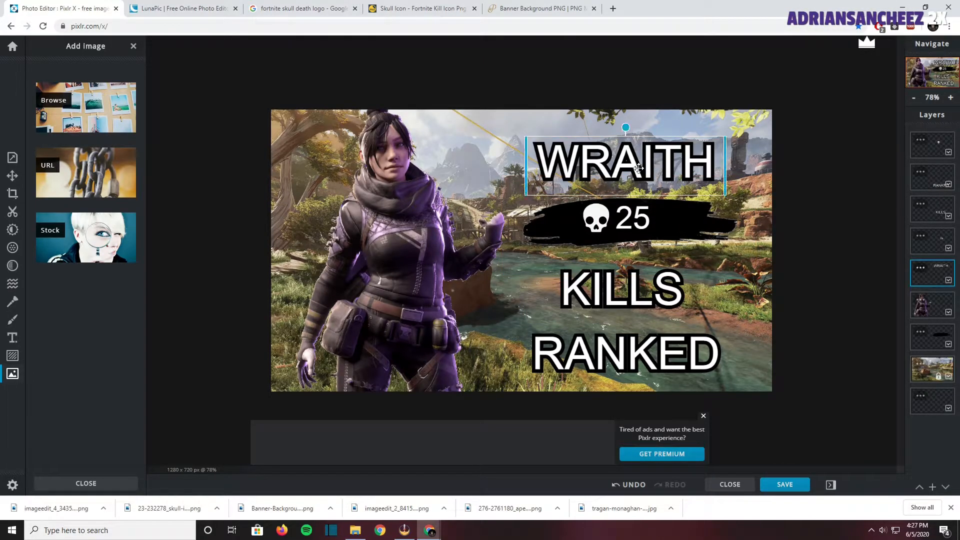
pyautogui.click(12, 337)
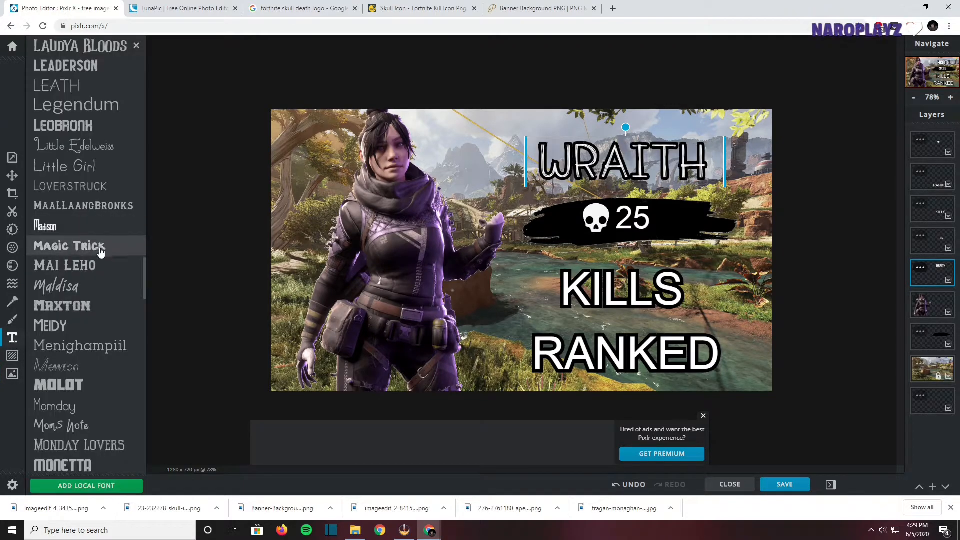
pyautogui.click(101, 252)
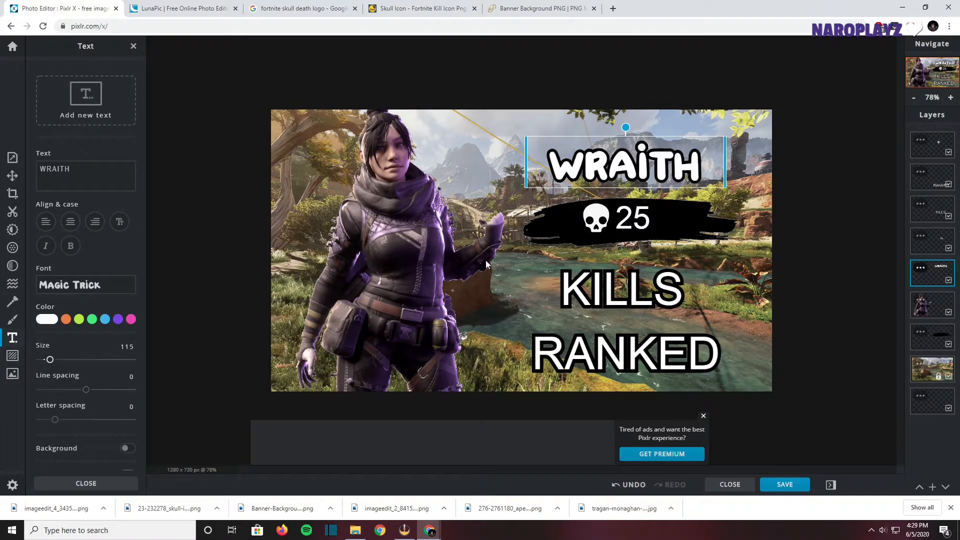
# Change the font of the KILLS and RANKED texts to Magic Trick
pyautogui.click(622, 307)
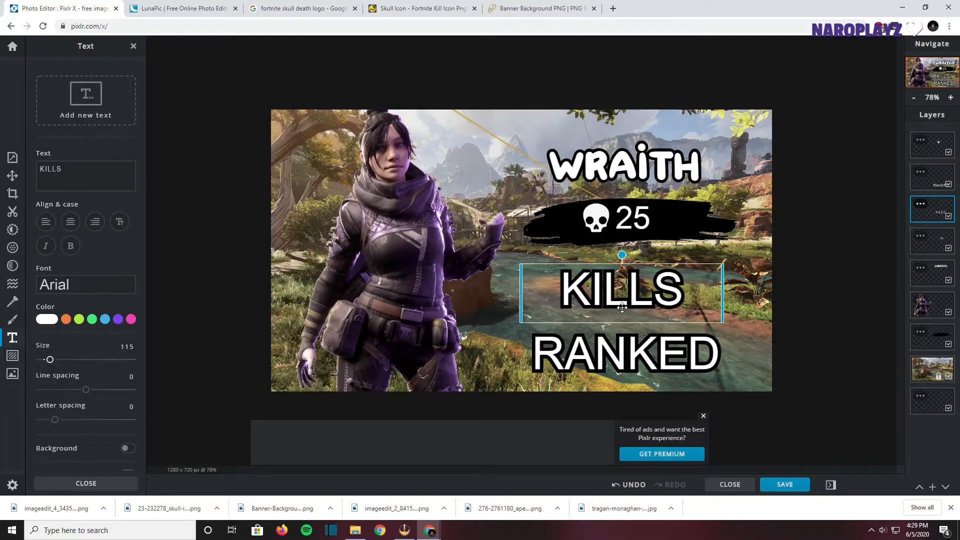
pyautogui.click(92, 289)
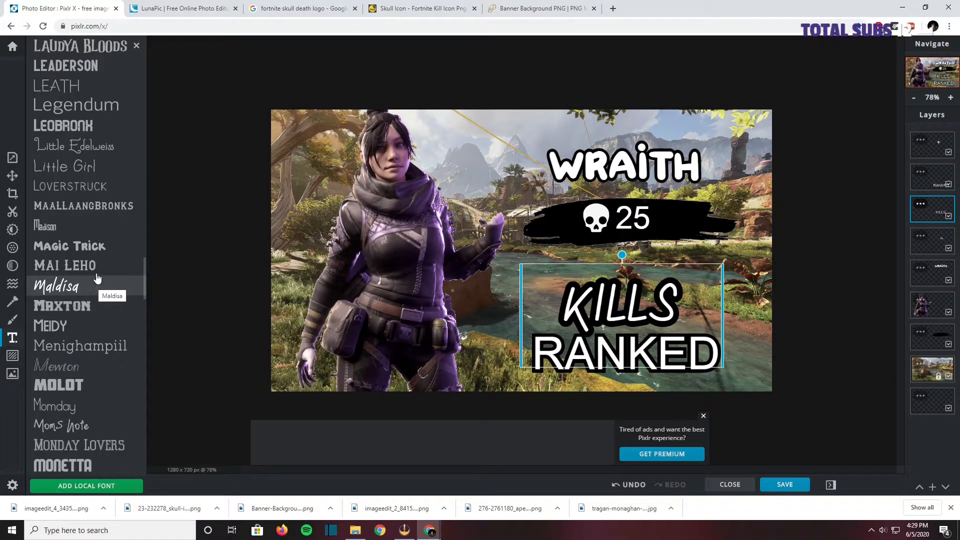
pyautogui.click(90, 246)
pyautogui.click(641, 366)
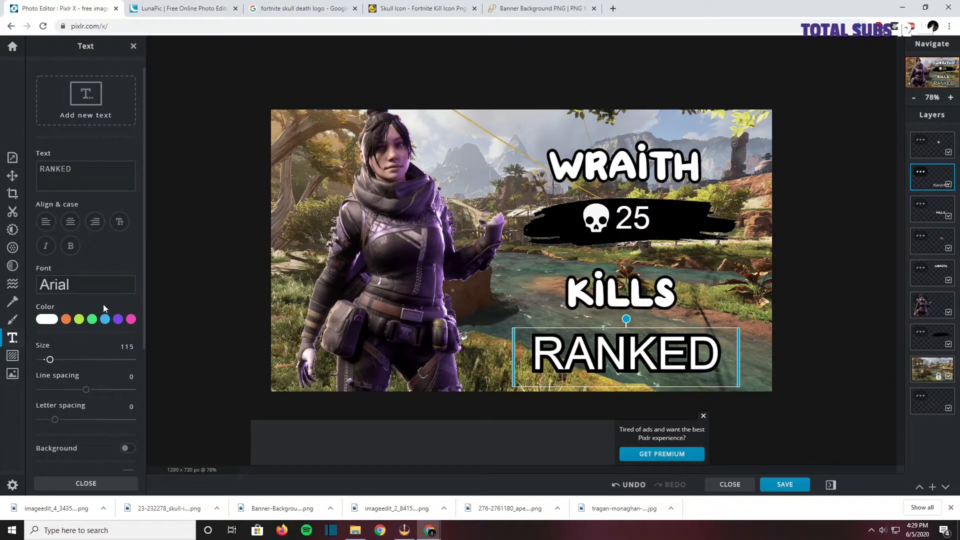
pyautogui.click(80, 286)
pyautogui.click(94, 247)
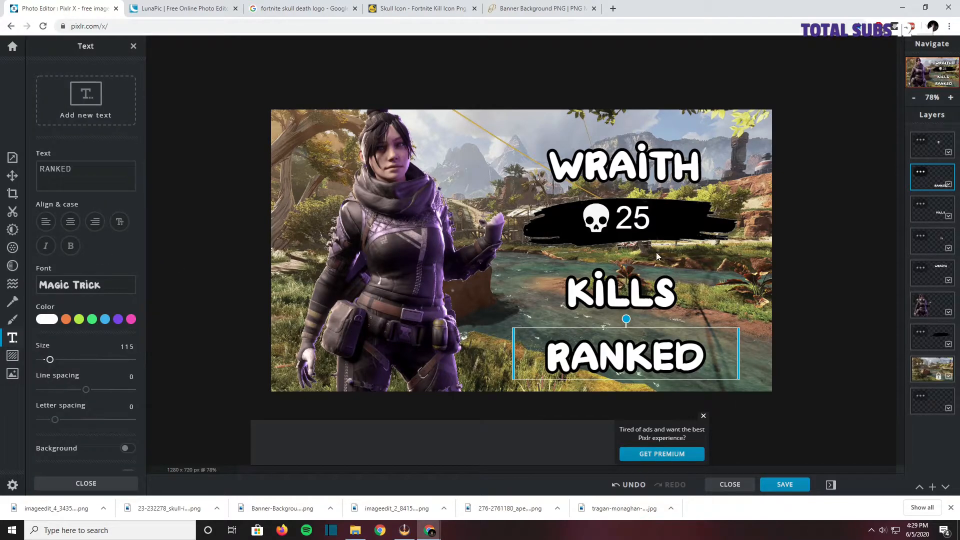
# Change the font of the text 25 on the banner to Carafun and set its size to 115
pyautogui.click(648, 225)
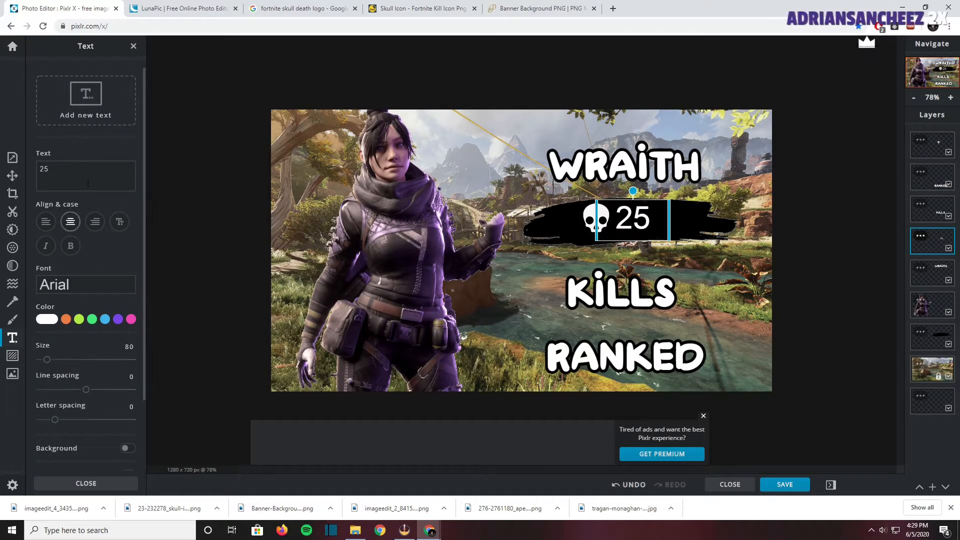
pyautogui.click(92, 283)
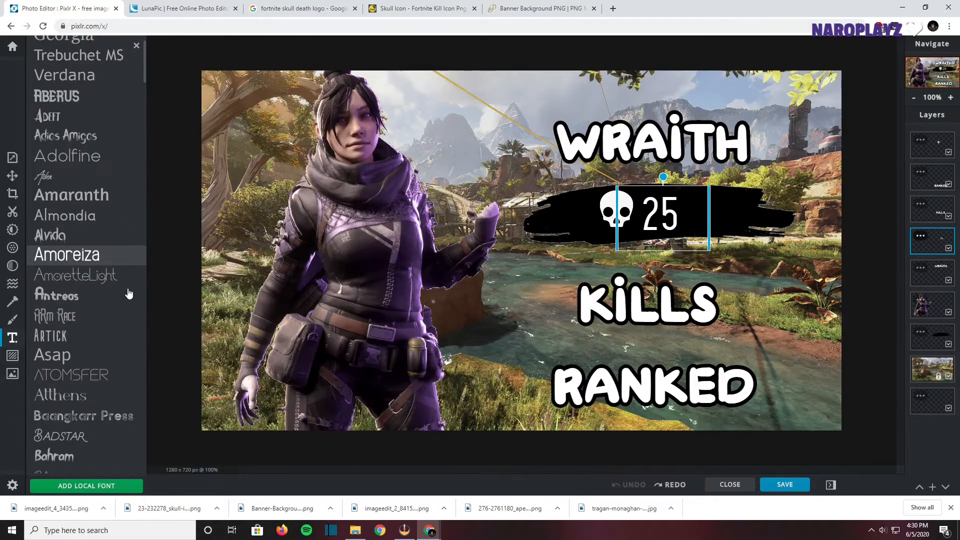
pyautogui.scroll(-2, 128, 292)
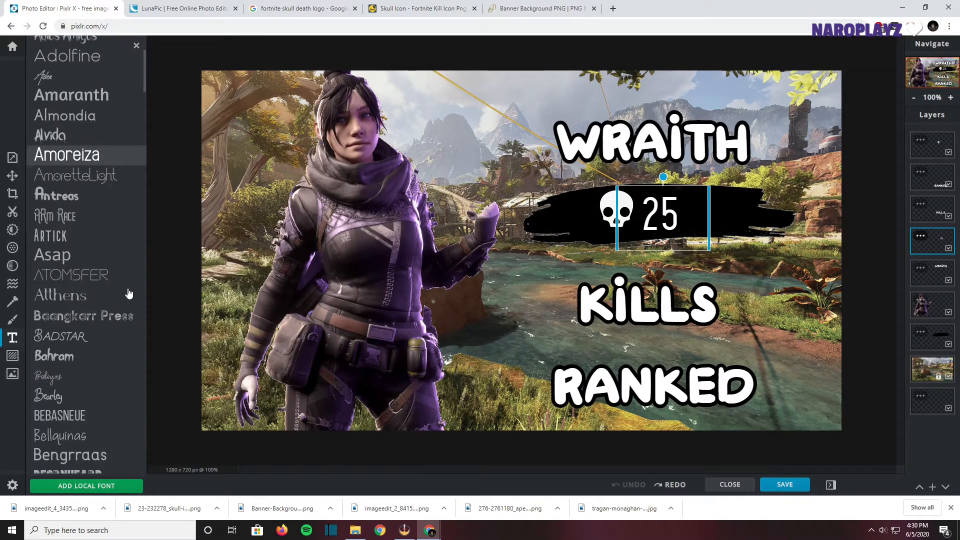
pyautogui.scroll(-8, 129, 292)
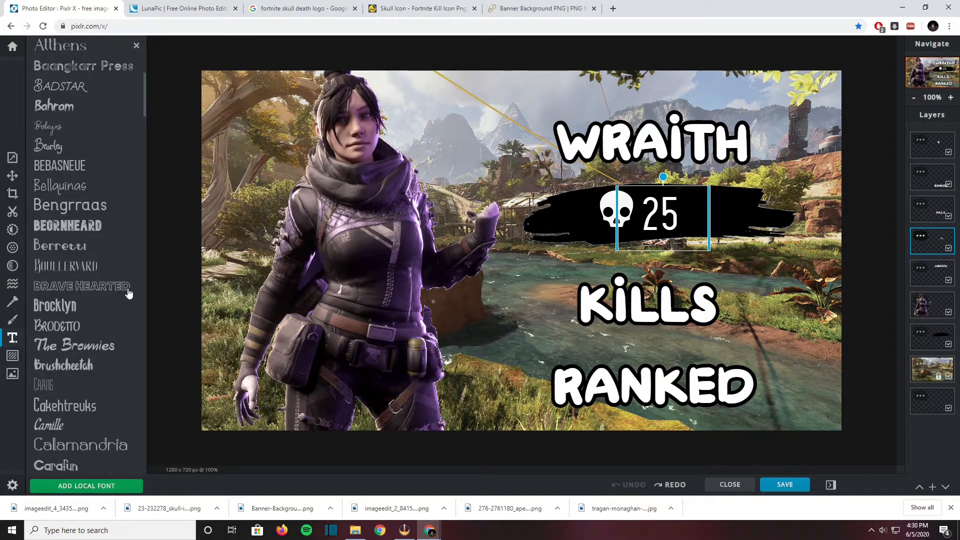
pyautogui.scroll(-3, 129, 292)
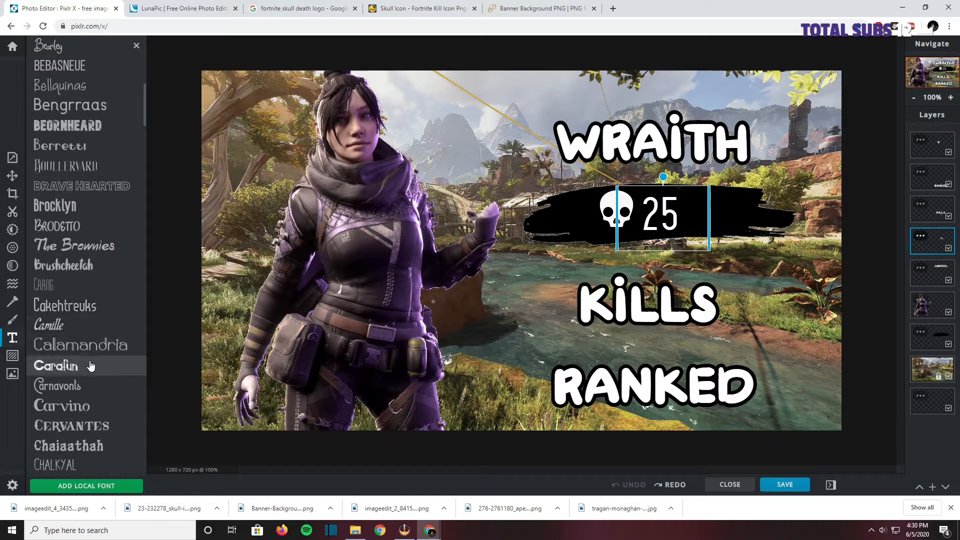
pyautogui.click(90, 367)
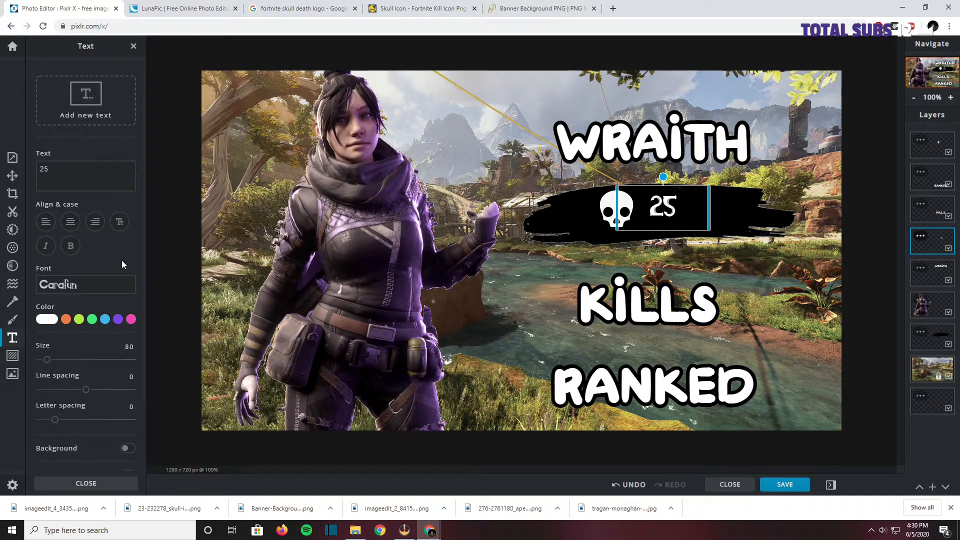
pyautogui.click(128, 346)
pyautogui.write('115')
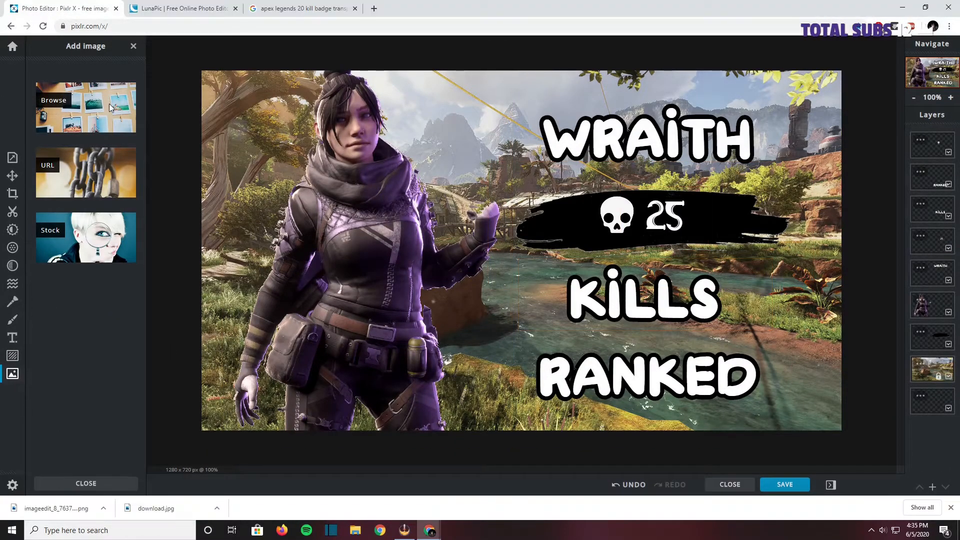
pyautogui.click(86, 107)
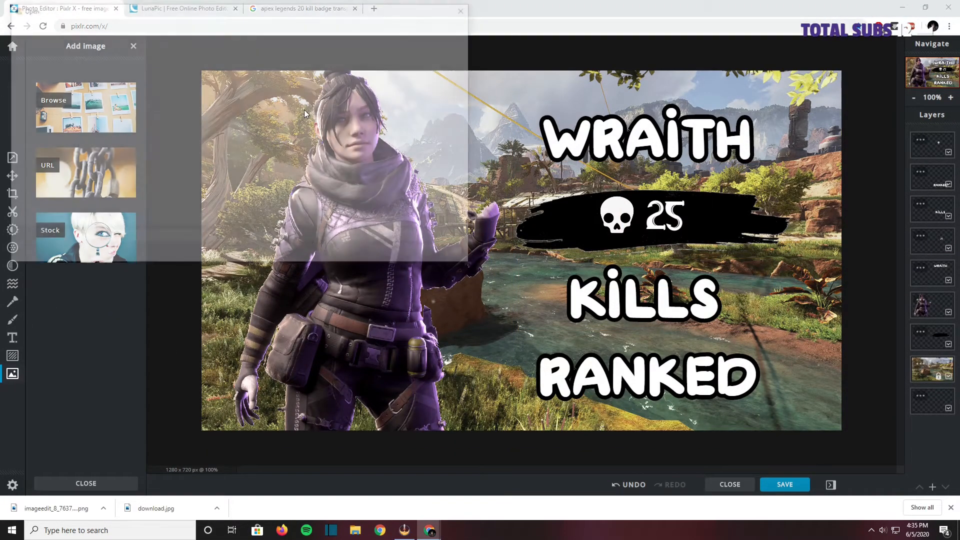
pyautogui.scroll(4, 48, 94)
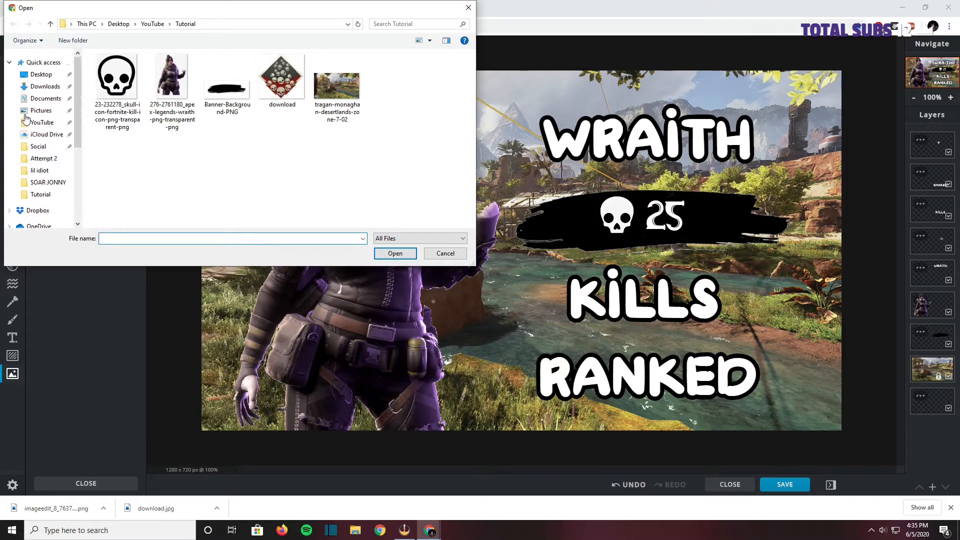
pyautogui.click(45, 86)
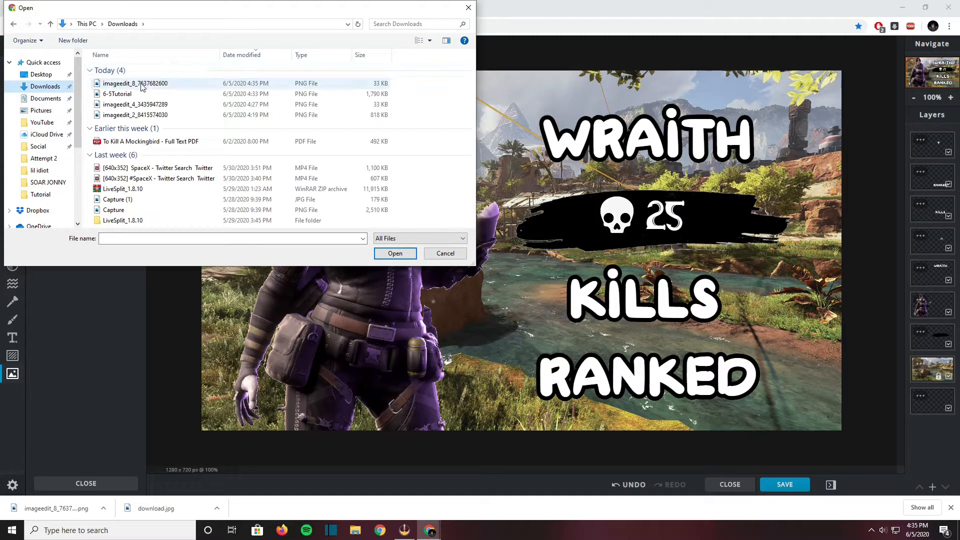
pyautogui.doubleClick(141, 84)
pyautogui.click(563, 283)
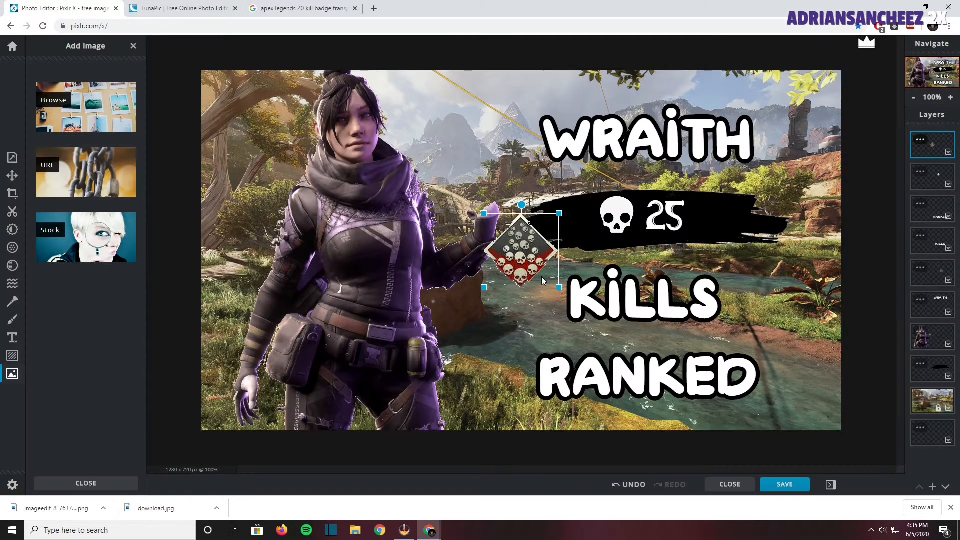
pyautogui.moveTo(528, 220); pyautogui.dragTo(757, 229)
pyautogui.moveTo(732, 273); pyautogui.dragTo(720, 276)
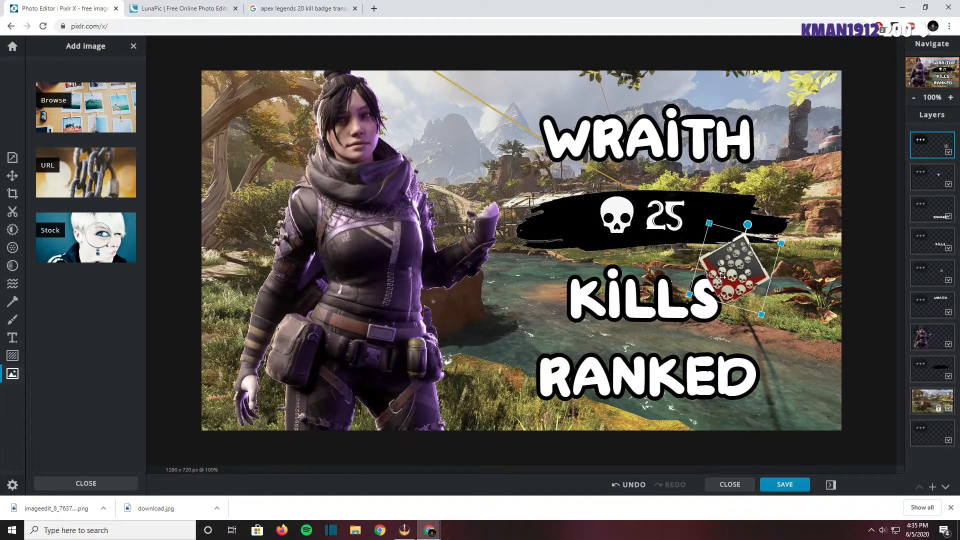
# Move the badge layer beneath the WRAITH text layer, directly above the Wraith cutout, and tilt the badge further clockwise
pyautogui.moveTo(913, 134); pyautogui.dragTo(926, 319)
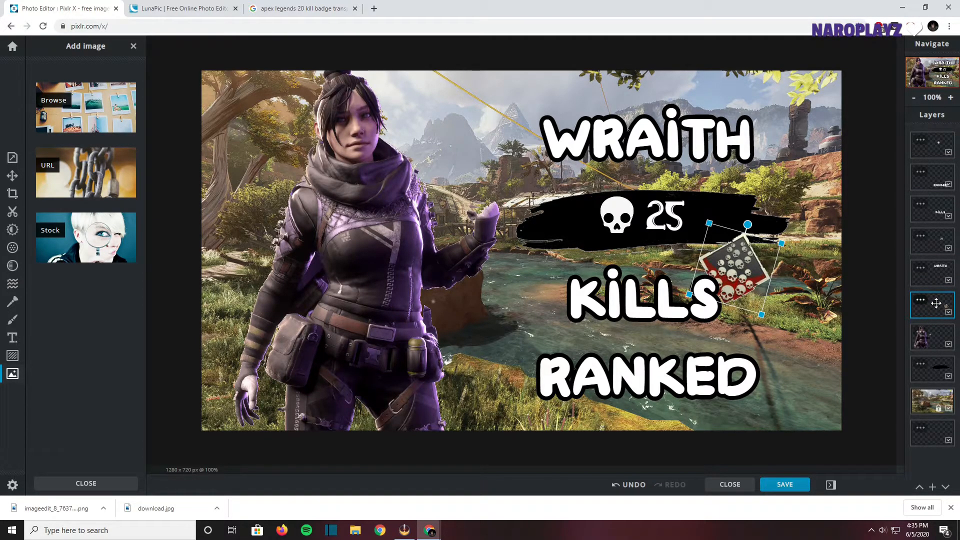
pyautogui.click(767, 295)
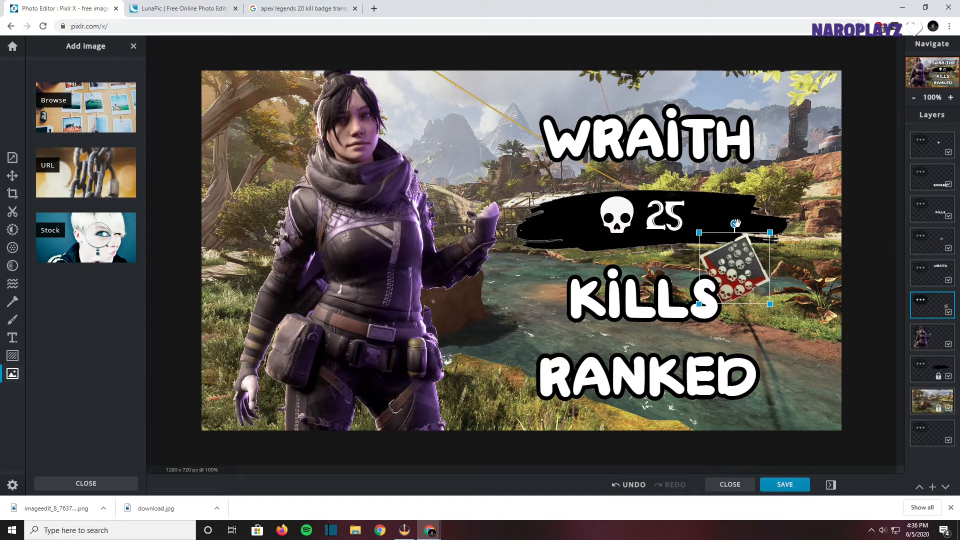
pyautogui.moveTo(768, 232); pyautogui.dragTo(745, 217)
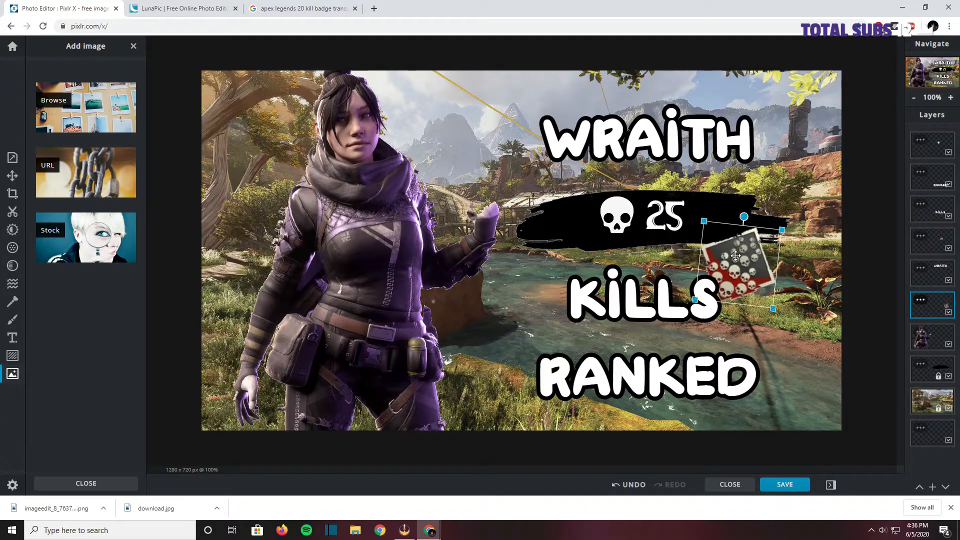
pyautogui.hotkey('ctrl', 'z')
# Duplicate the badge layer and place one badge at the left end of the WRAITH text above the banner
pyautogui.click(920, 299)
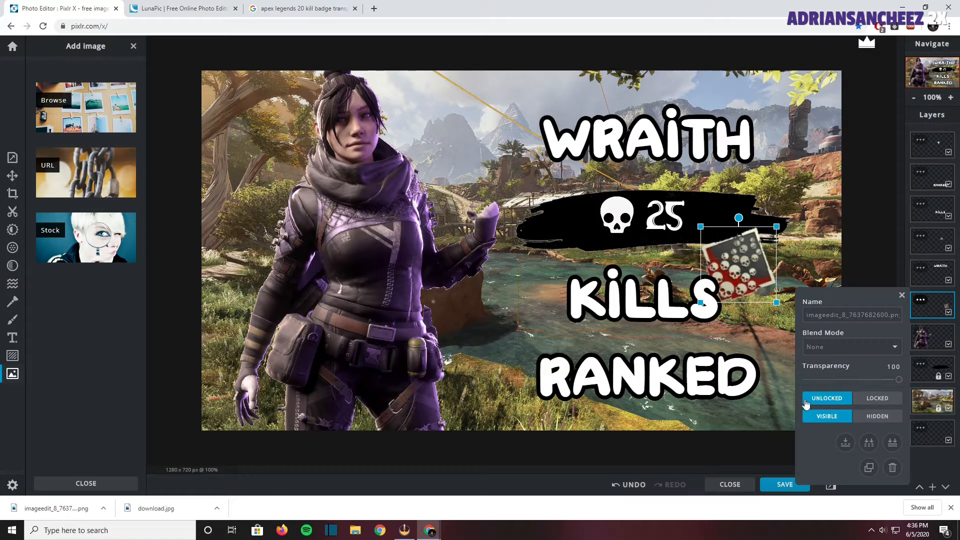
pyautogui.click(869, 466)
pyautogui.moveTo(745, 260); pyautogui.dragTo(738, 232)
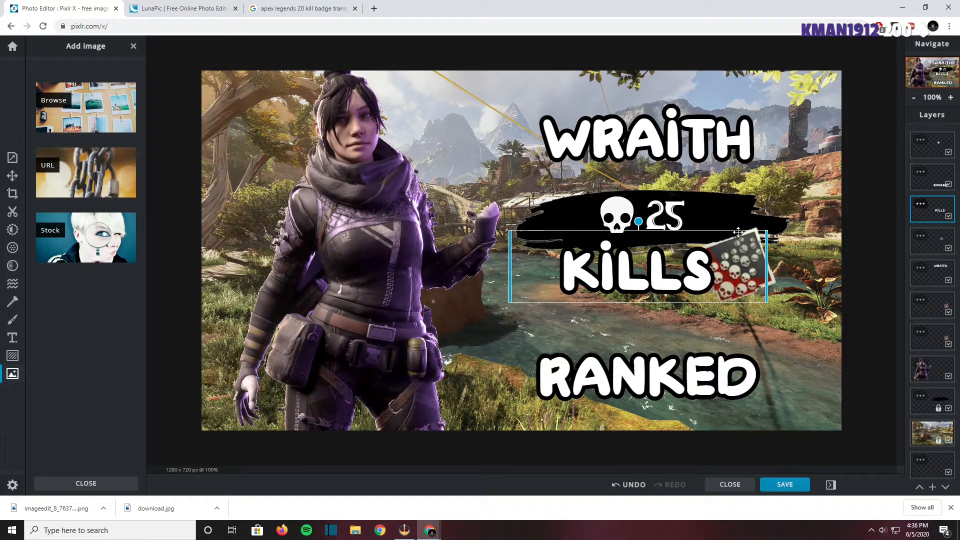
pyautogui.hotkey('ctrl', 'z')
pyautogui.moveTo(737, 248); pyautogui.dragTo(539, 179)
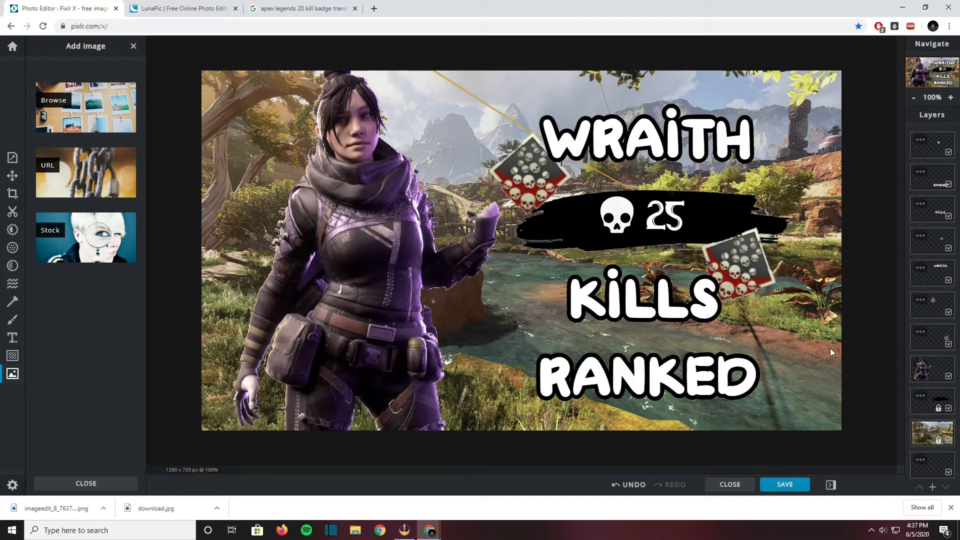
# Set the vibrance of the badge beside KILLS to 44 and its sharpening to 100, and apply the filter
pyautogui.click(934, 338)
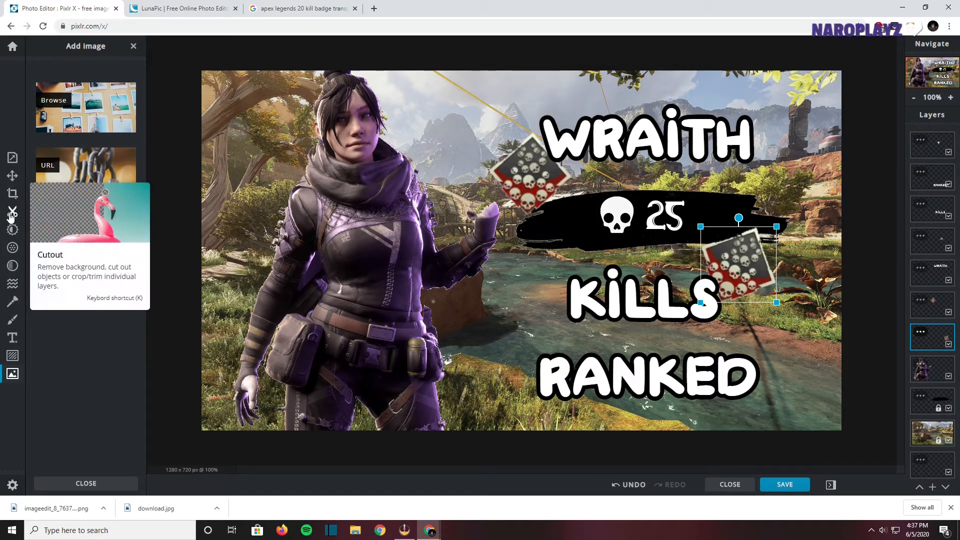
pyautogui.click(13, 229)
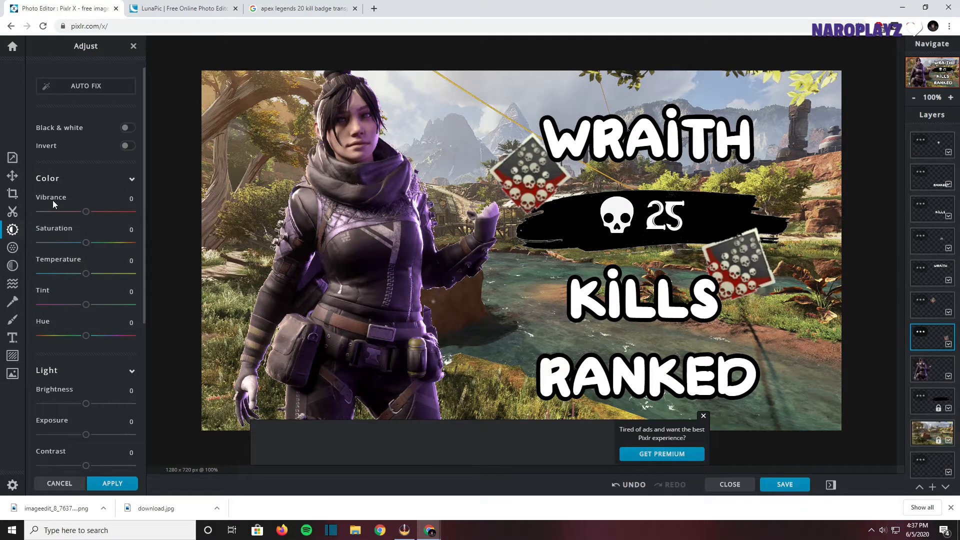
pyautogui.click(89, 97)
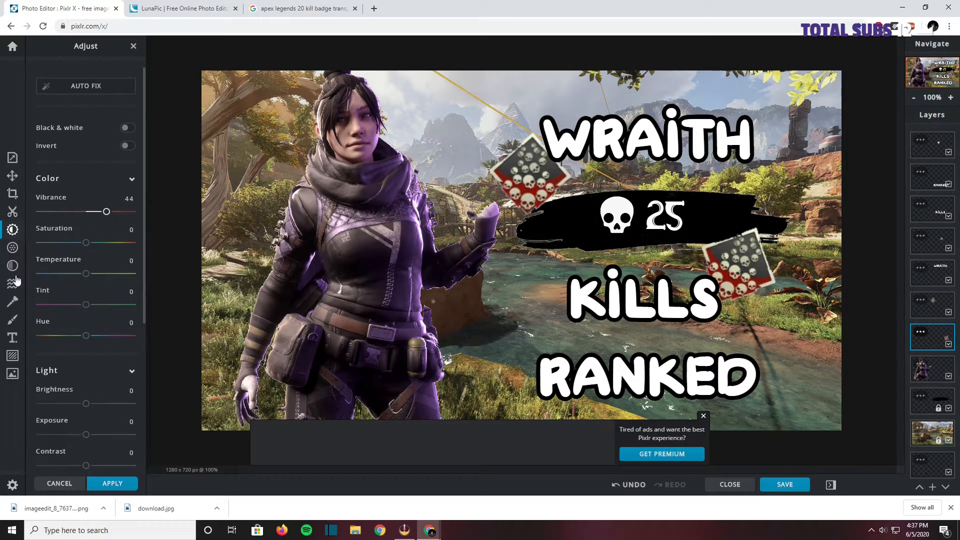
pyautogui.click(13, 247)
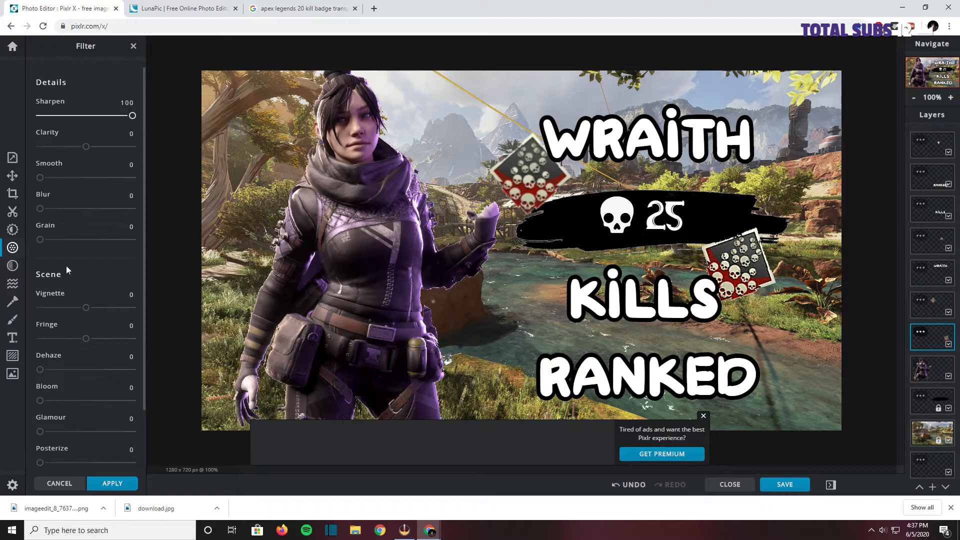
pyautogui.click(113, 483)
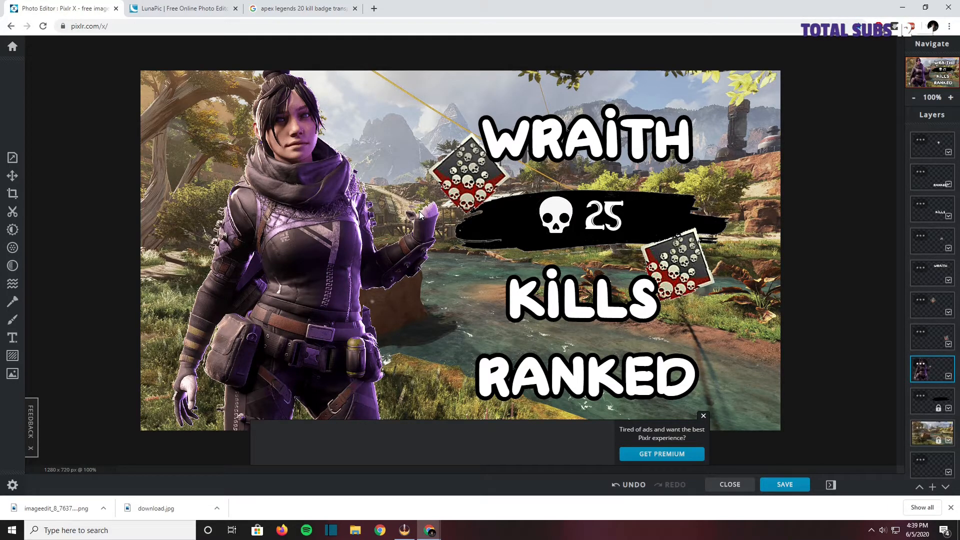
# Dismiss the ad banner and the downloads bar, and close every browser tab except the photo editor
pyautogui.click(703, 417)
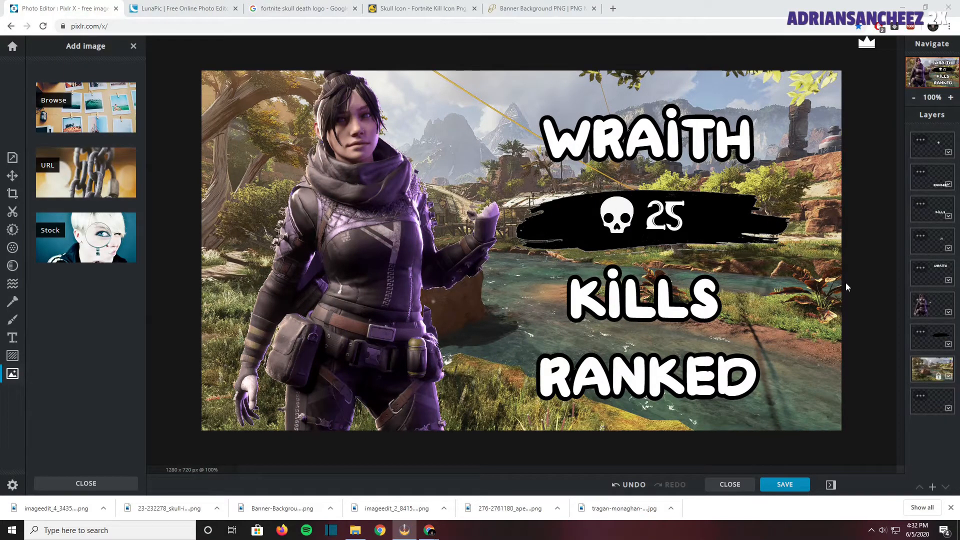
pyautogui.click(950, 508)
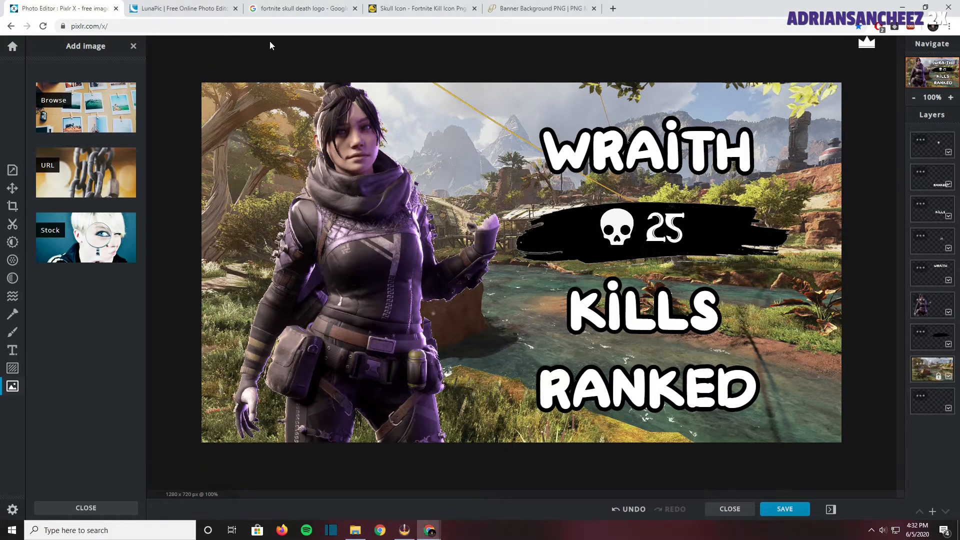
pyautogui.click(235, 9)
pyautogui.click(235, 9)
pyautogui.click(235, 9)
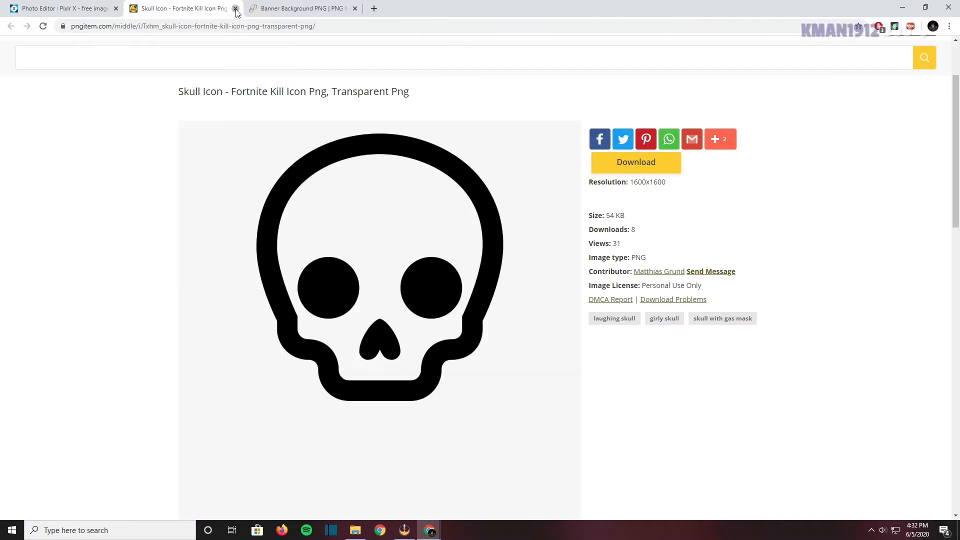
pyautogui.click(235, 9)
pyautogui.click(236, 9)
# Download the finished thumbnail as the PNG file 6-5Tutorial at 1280 x 720 pixels
pyautogui.click(793, 510)
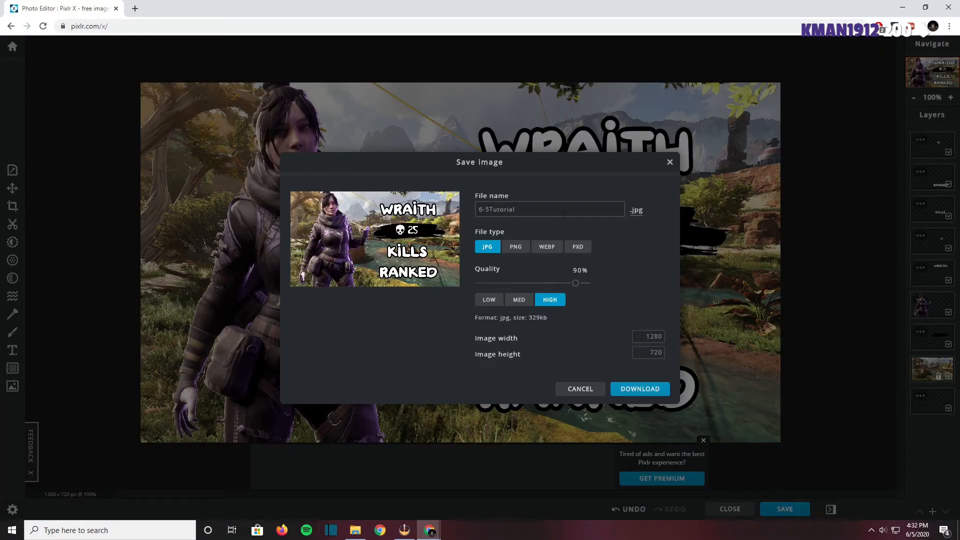
pyautogui.click(522, 250)
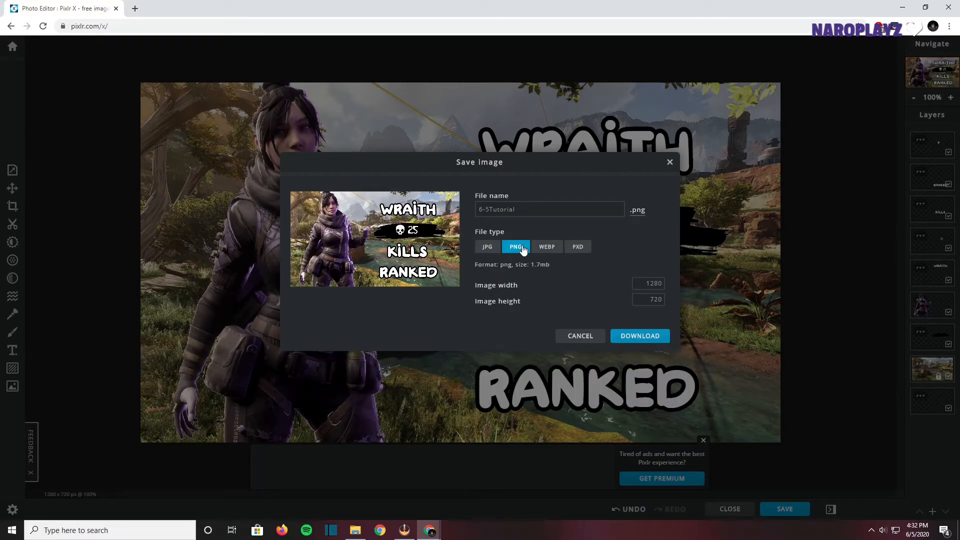
pyautogui.click(488, 247)
pyautogui.click(515, 247)
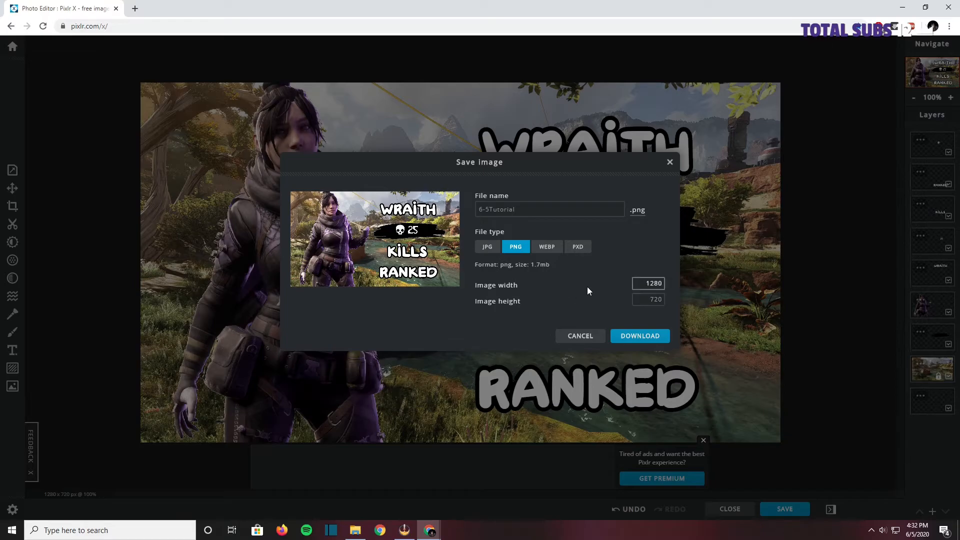
pyautogui.click(542, 275)
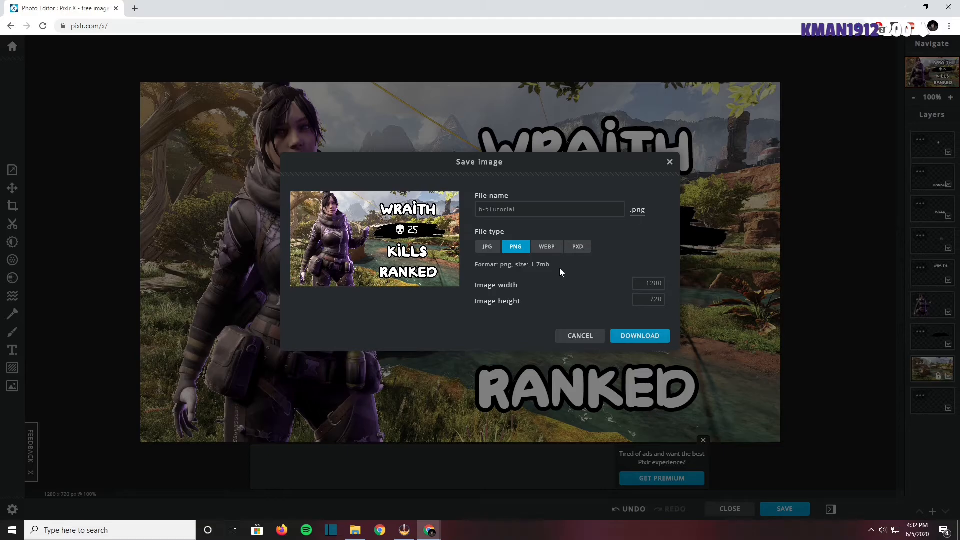
pyautogui.click(488, 248)
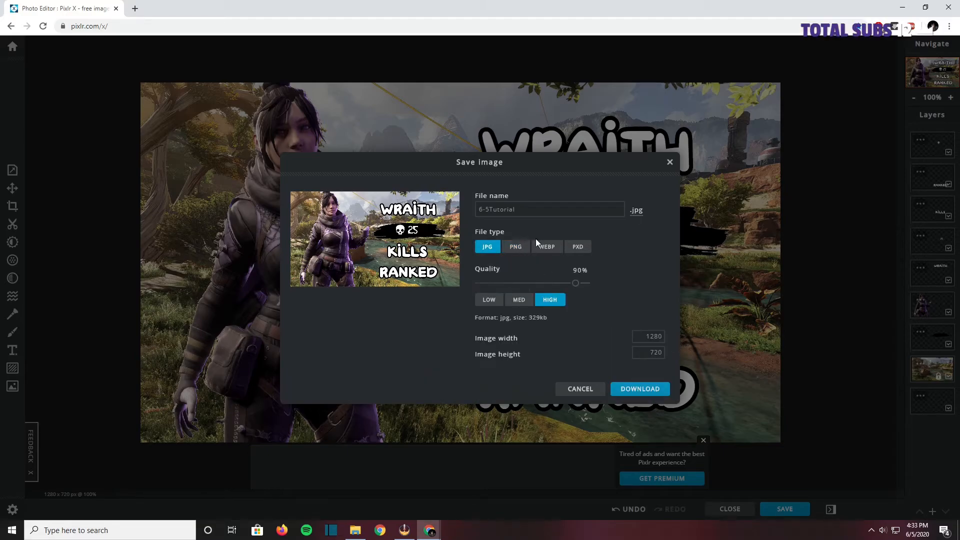
pyautogui.click(508, 300)
pyautogui.click(489, 299)
pyautogui.click(550, 300)
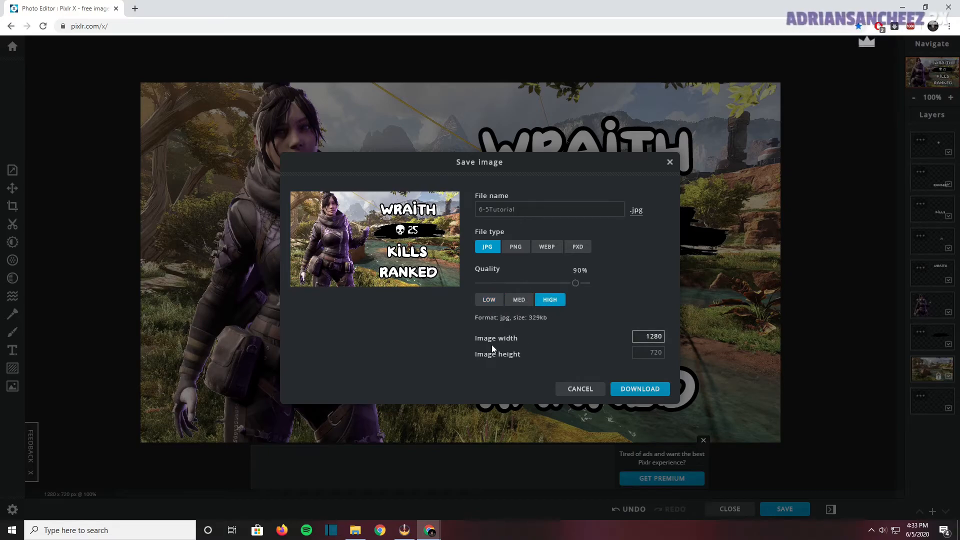
pyautogui.click(516, 248)
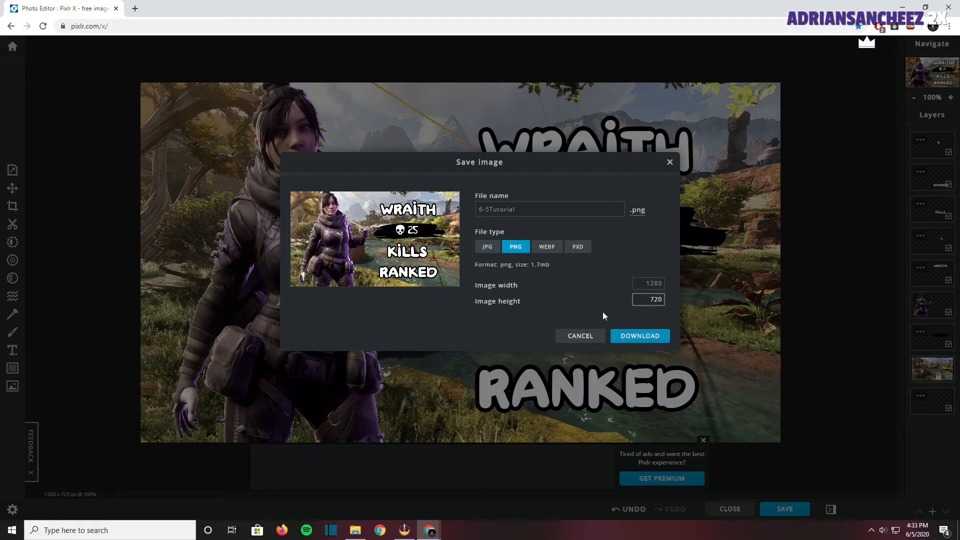
pyautogui.click(623, 336)
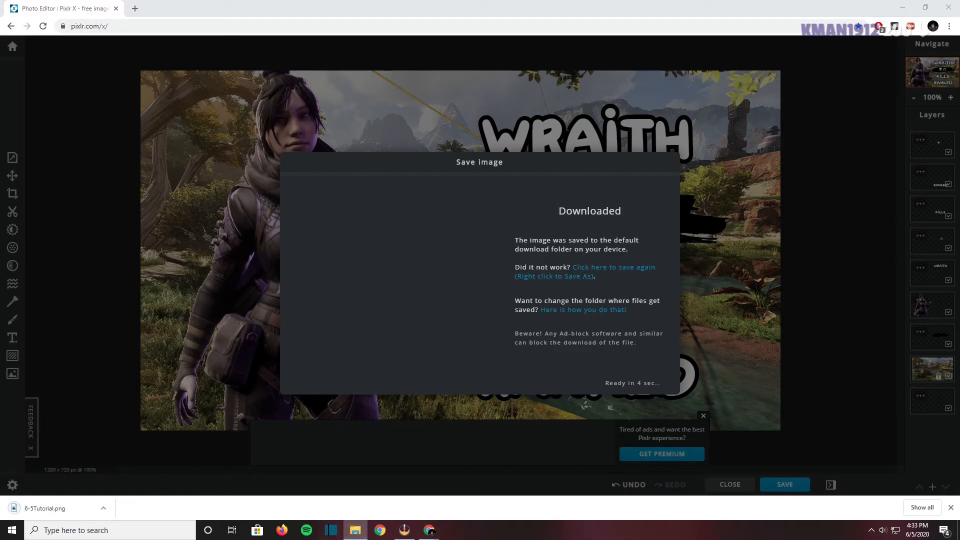
# Switch to File Explorer and open the downloaded thumbnail from the Downloads folder to view it
pyautogui.click(355, 530)
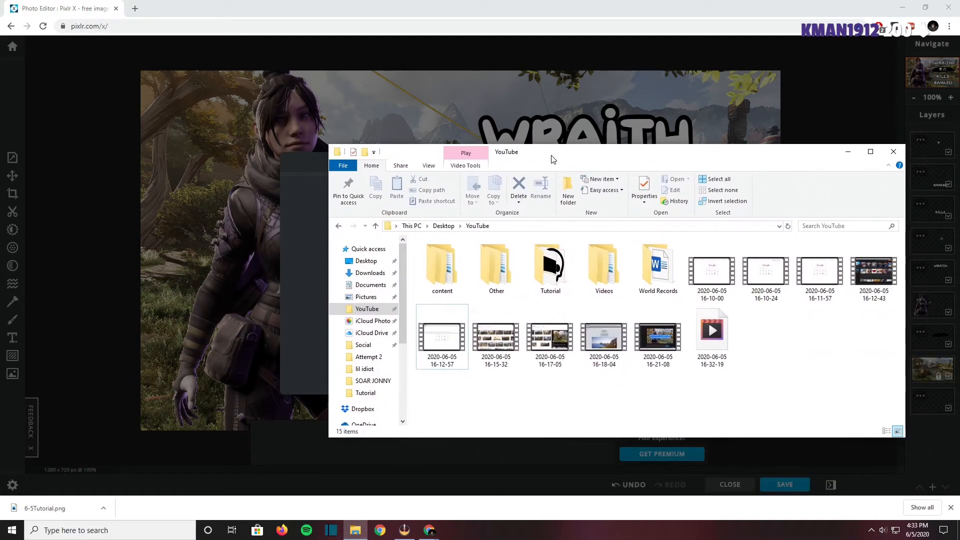
pyautogui.click(360, 274)
pyautogui.doubleClick(454, 270)
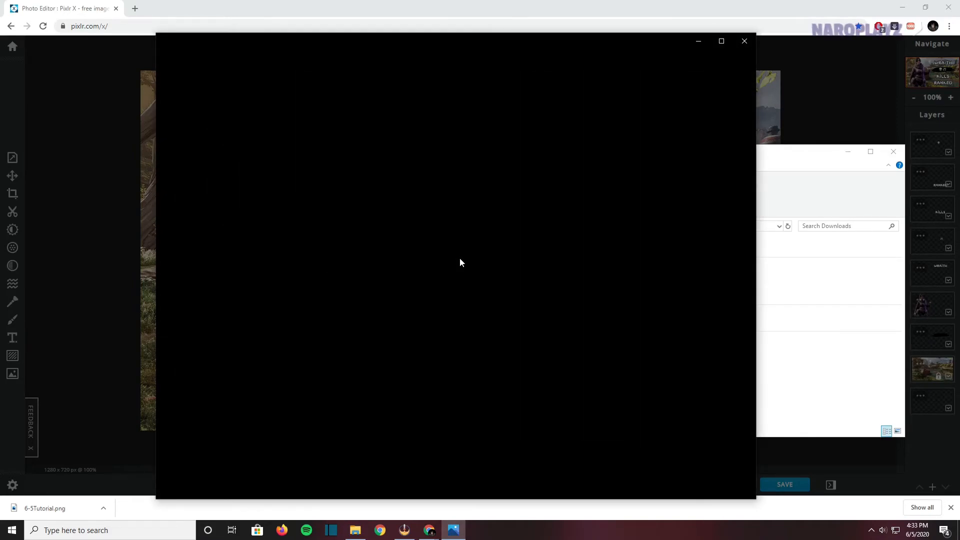